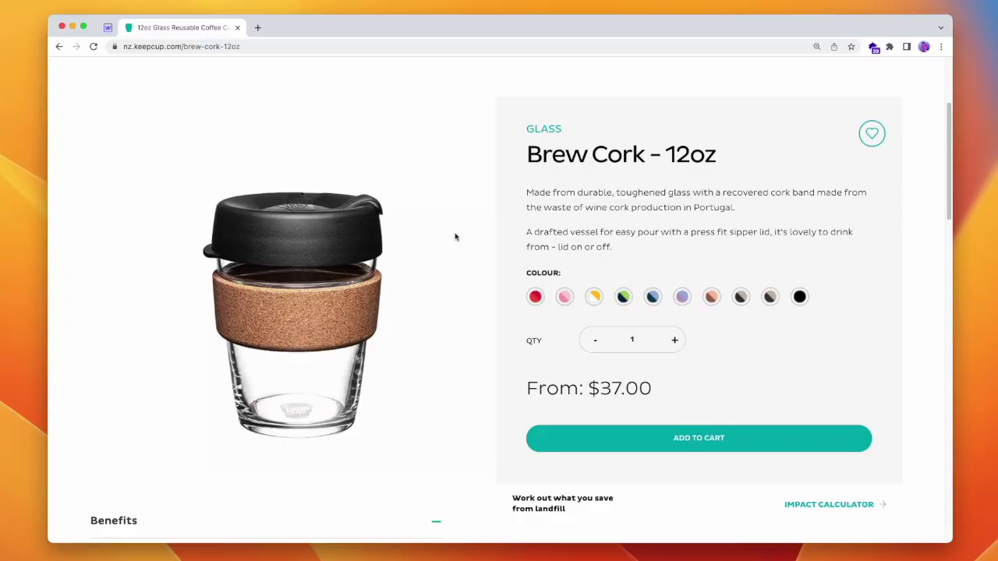
Compare the KeepCup variants by picking the black, Almond and The Egg colour swatches
left_click(799, 296)
left_click(741, 297)
left_click(593, 297)
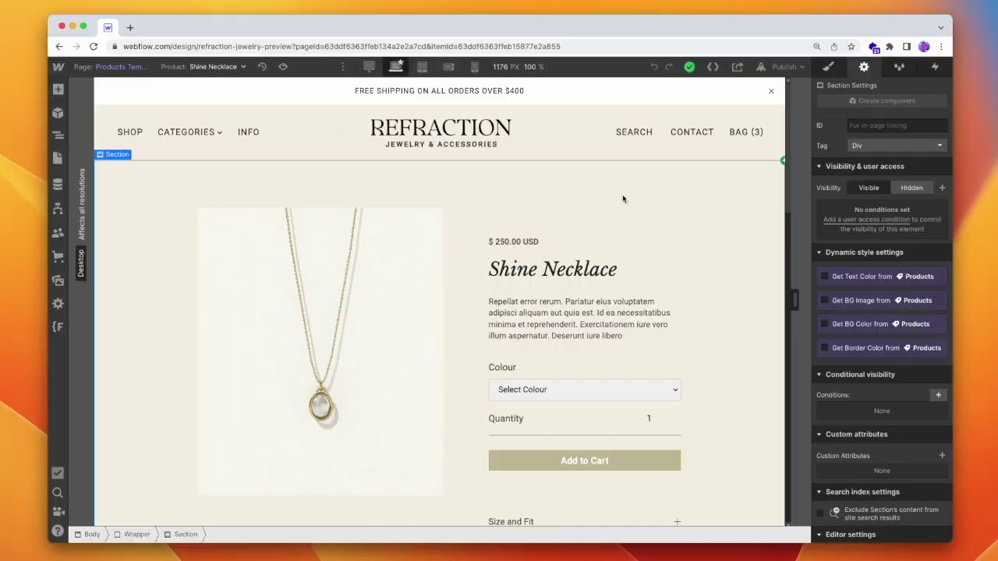
Set the Colour option's variant selector to Buttons and try the Silver and Rose Gold swatches
left_click(605, 378)
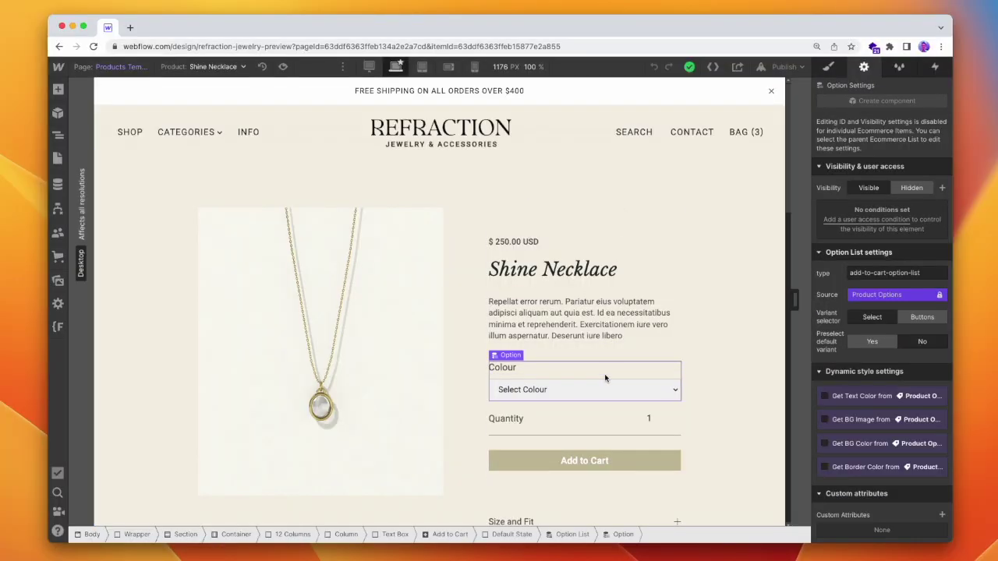
left_click(902, 318)
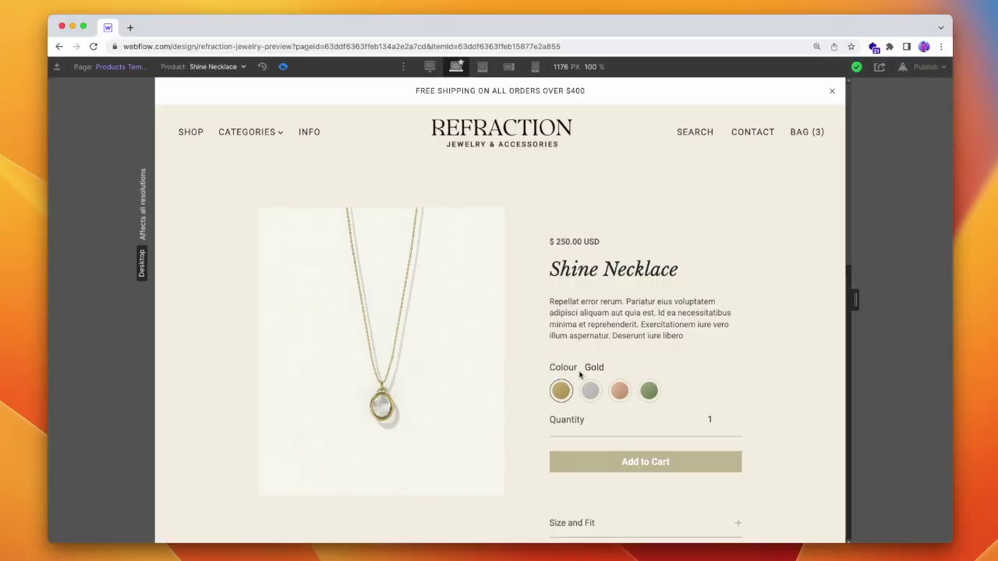
left_click(597, 392)
left_click(620, 392)
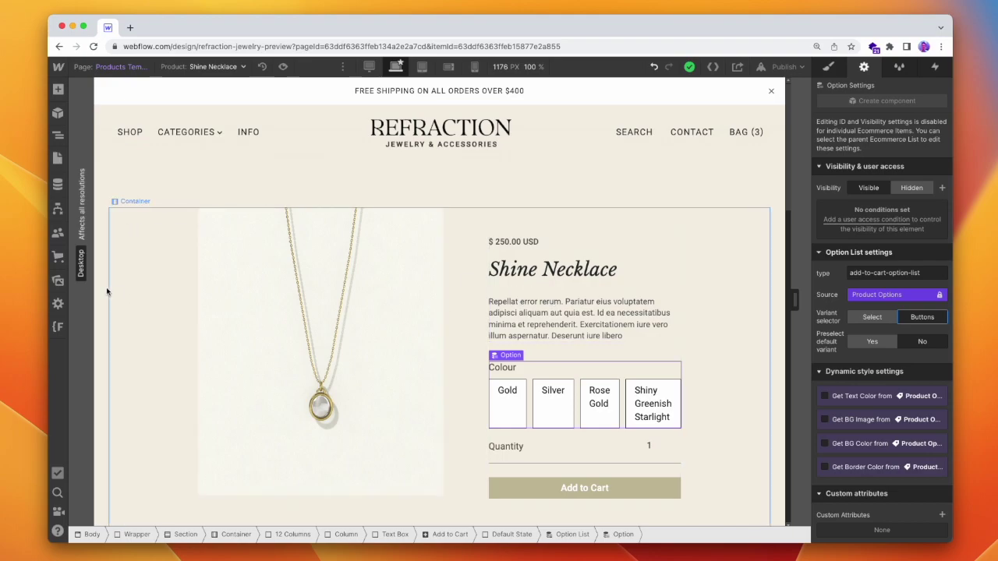
left_click(58, 255)
Search the products for 'shin', review the Shine Necklace's Colour variants, then close the products manager
left_click(143, 148)
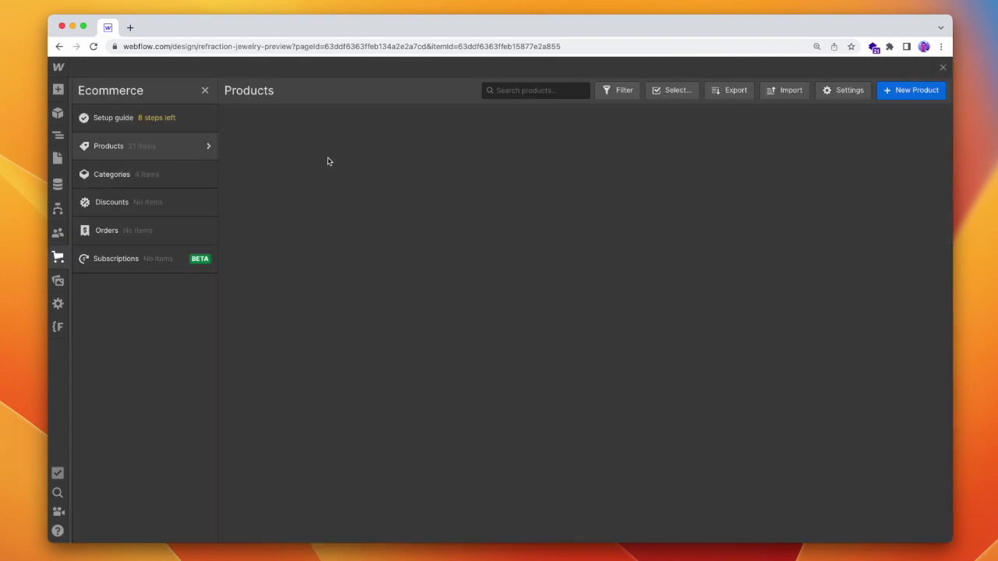
left_click(530, 92)
type("shin")
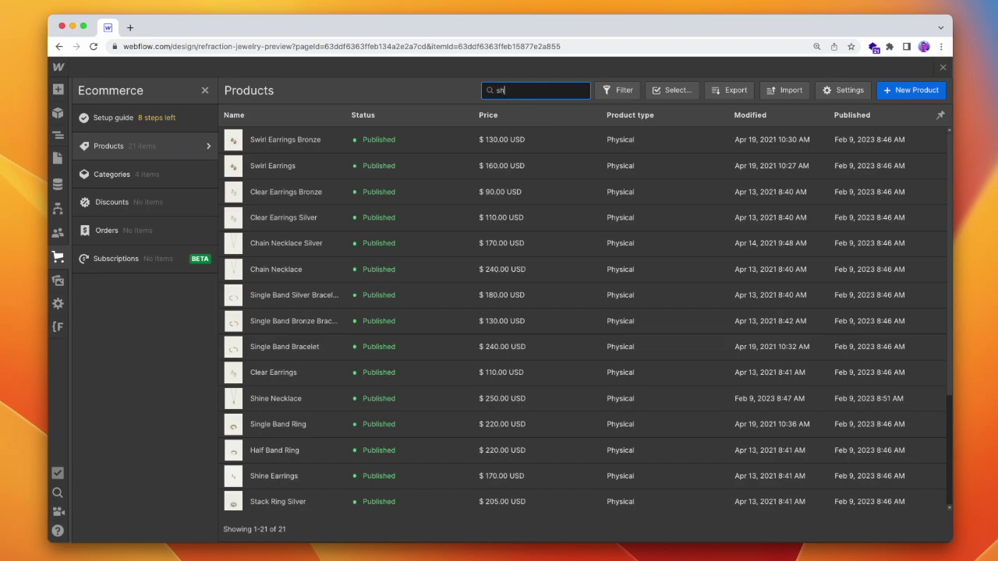
left_click(435, 147)
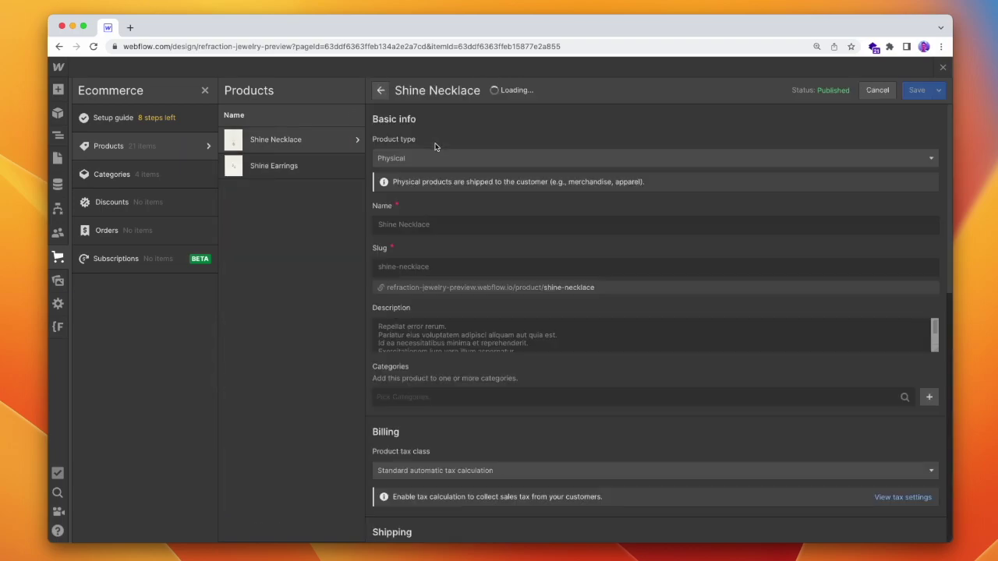
scroll(491, 220, "down", 10)
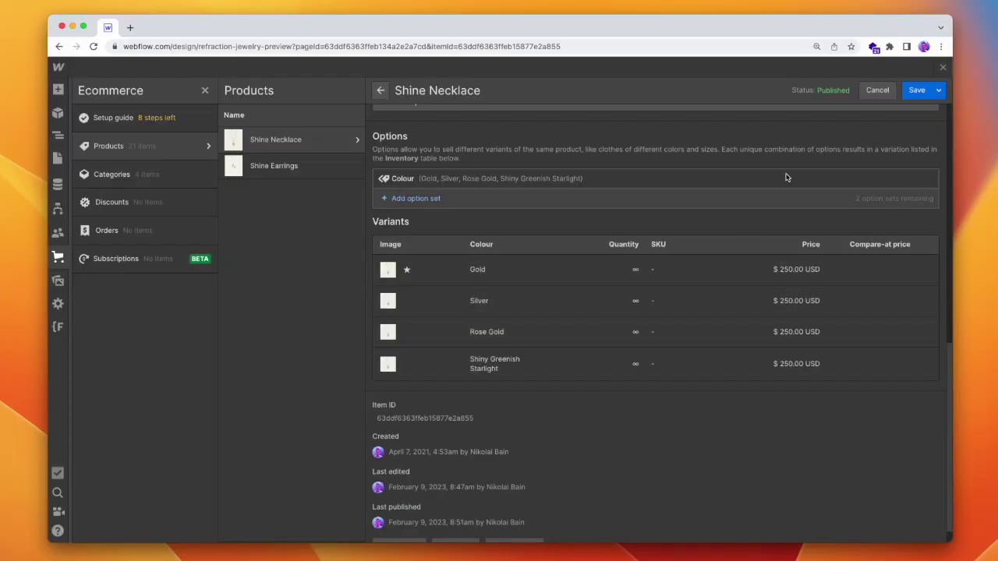
left_click(944, 69)
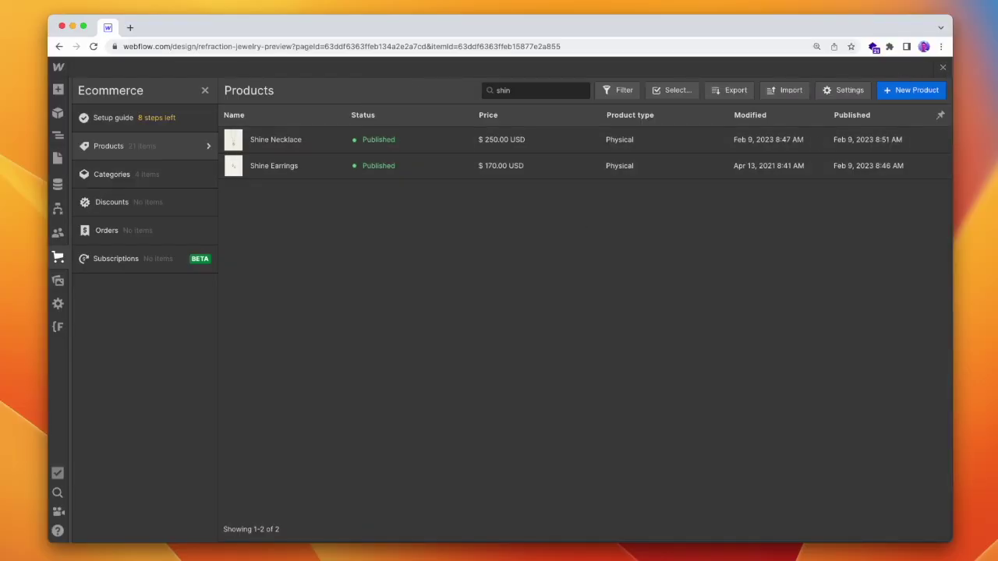
left_click(942, 68)
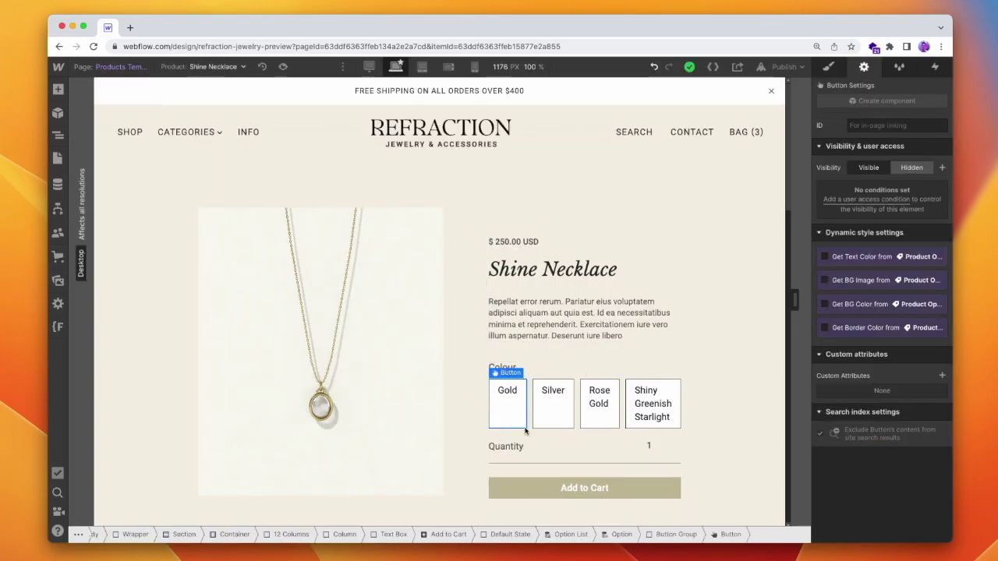
Add an Image element inside the colour option buttons and select the Gold button's placeholder
left_click(57, 89)
scroll(127, 319, "down", 5)
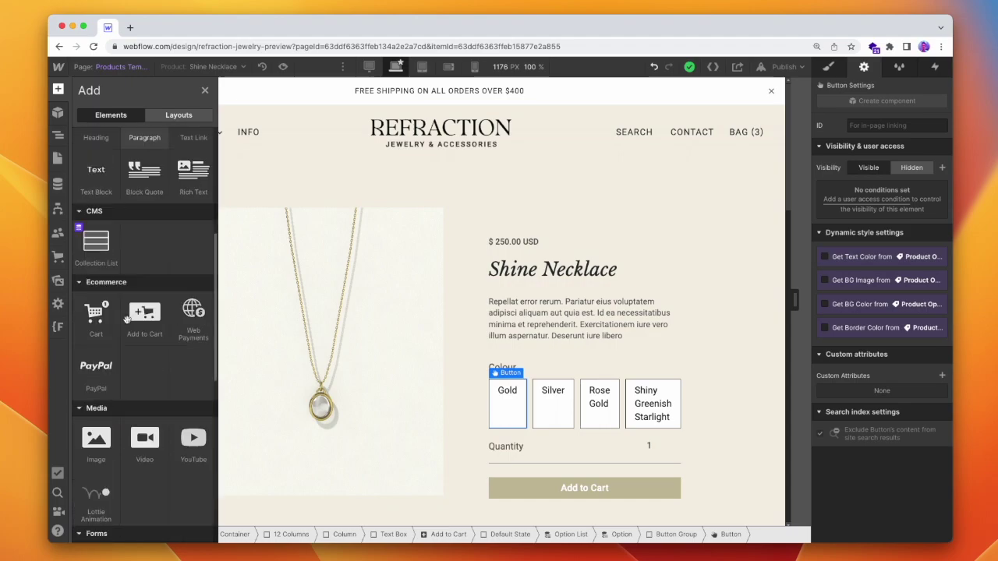
left_click_drag(95, 441, 504, 409)
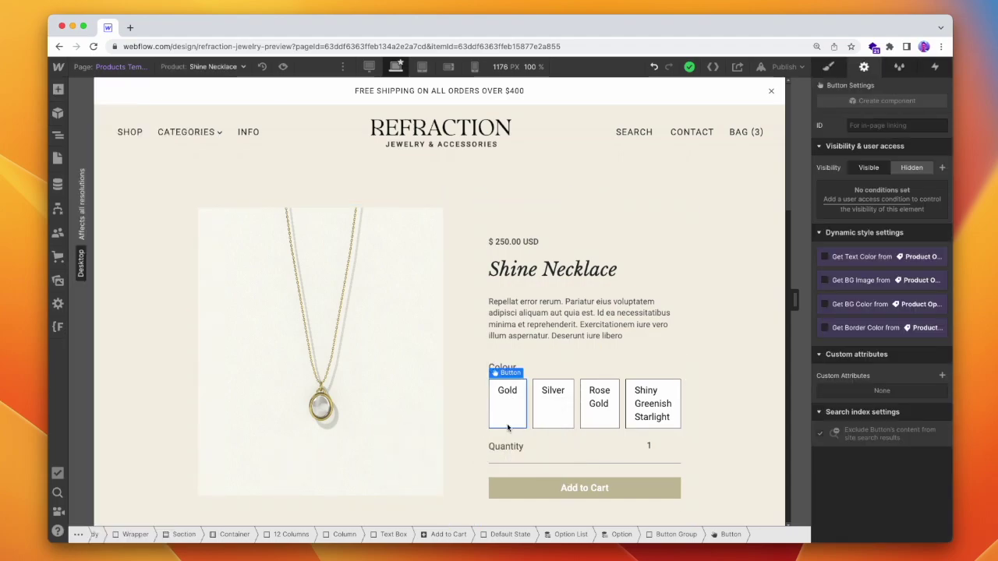
left_click(57, 90)
scroll(136, 300, "down", 10)
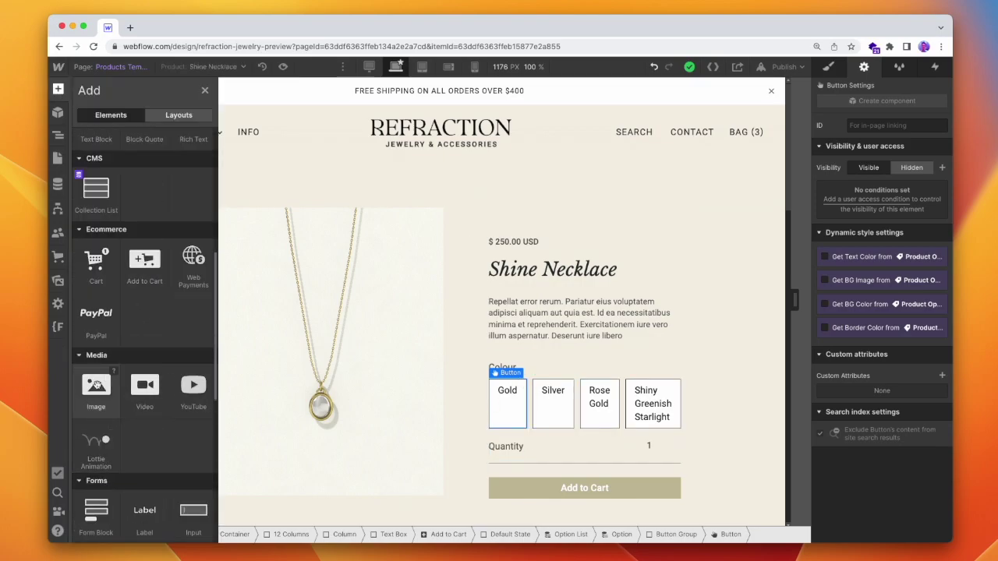
left_click(96, 385)
left_click(507, 408)
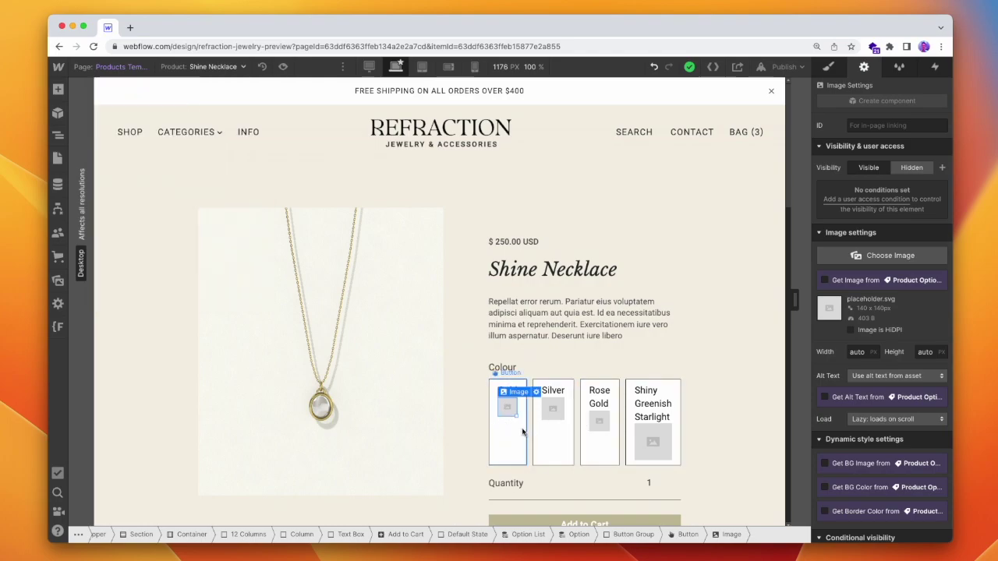
Make the colour name text absolutely positioned with left and top offsets of 0
left_click(552, 392)
left_click(829, 67)
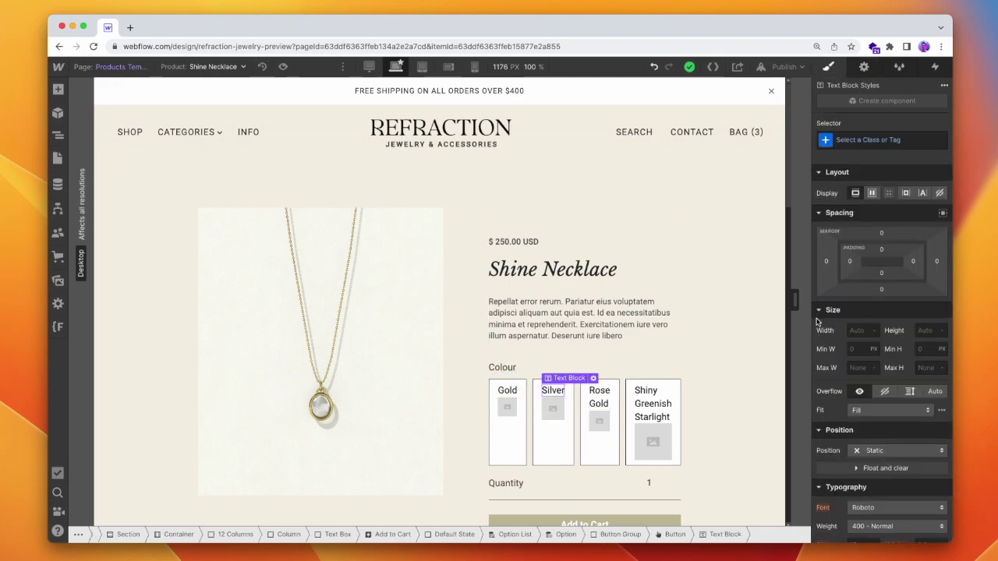
left_click(874, 451)
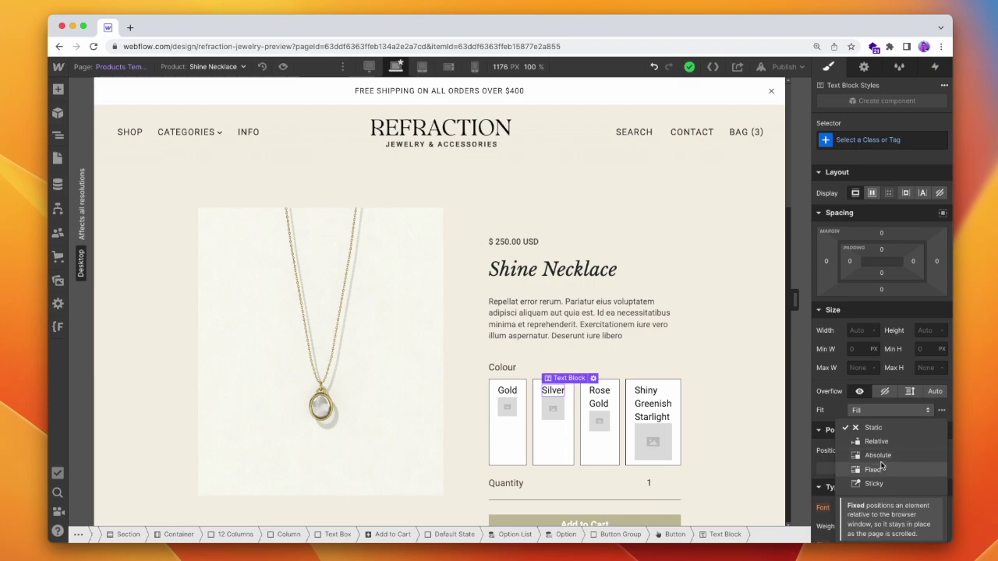
left_click(884, 458)
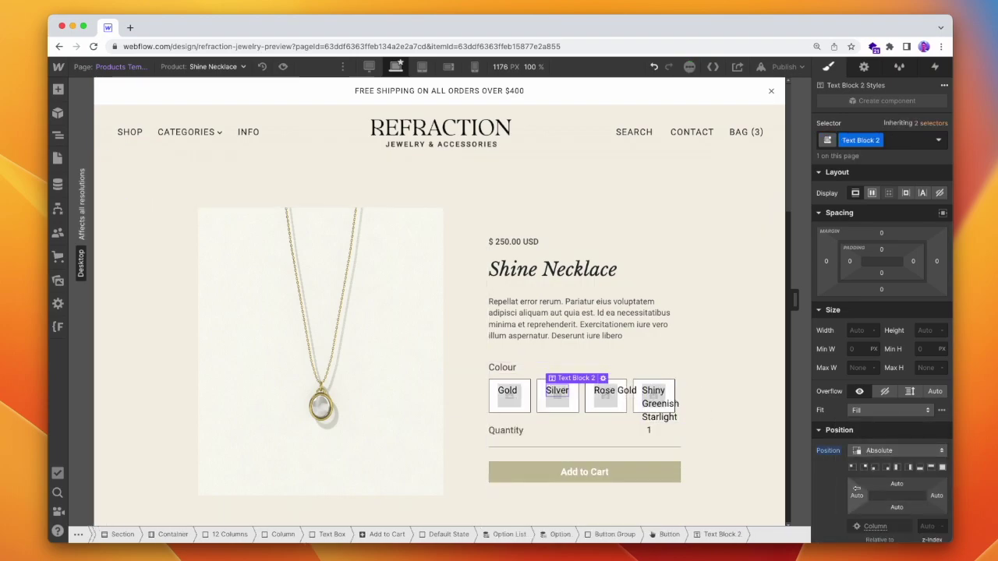
left_click(859, 497)
key("Return")
left_click(897, 484)
type("0")
key("Return")
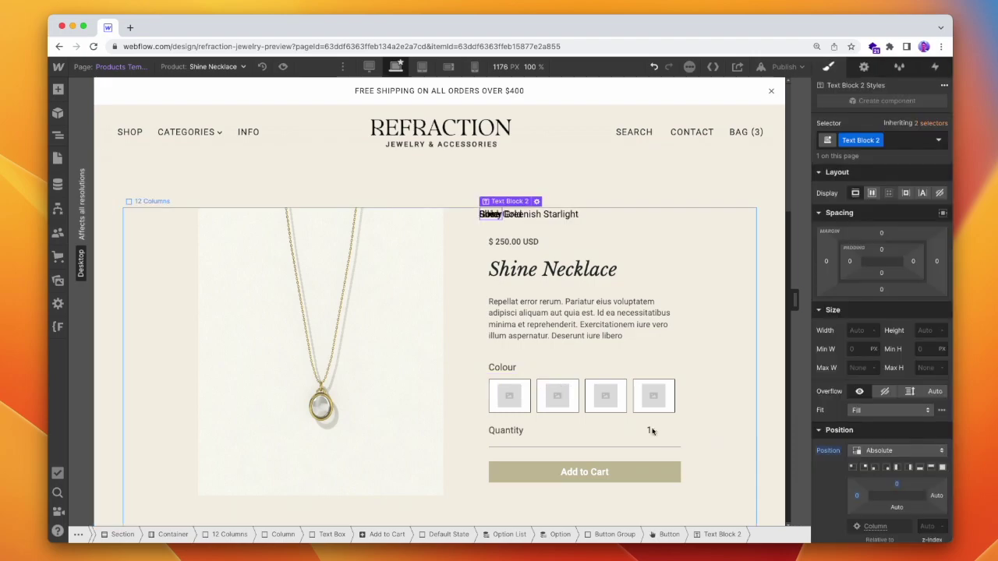
Set the option list to relative positioning
left_click(555, 379)
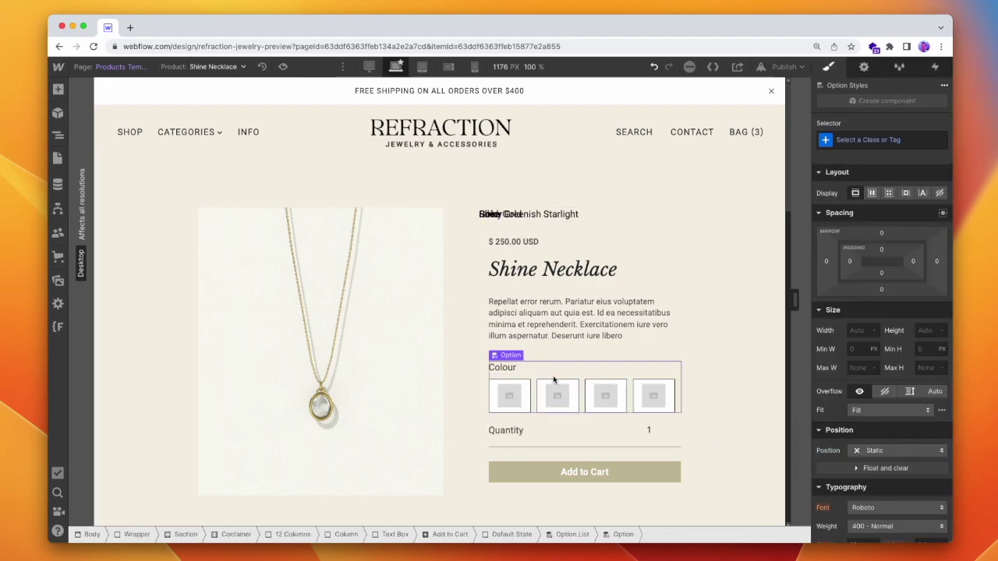
left_click(574, 535)
left_click(897, 450)
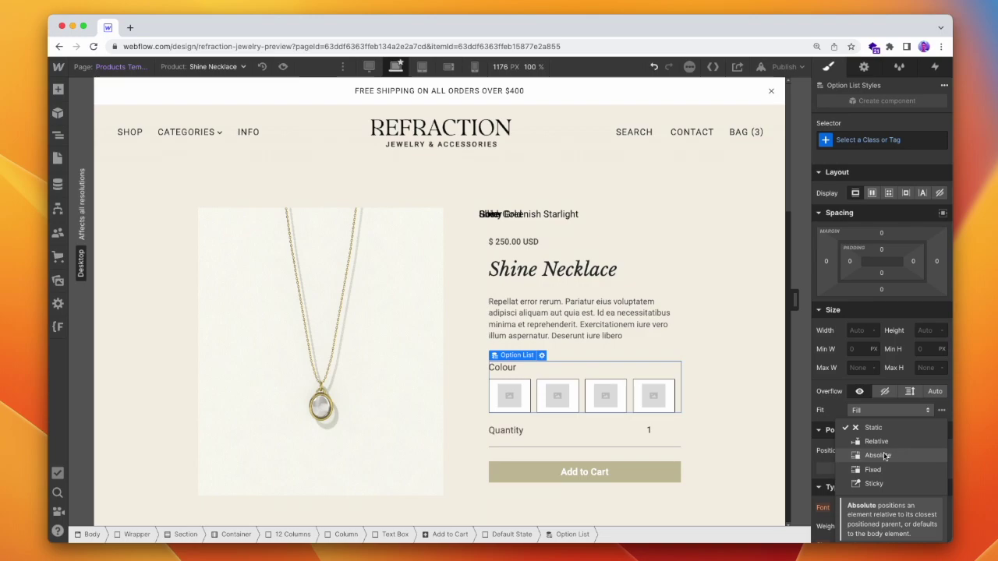
left_click(876, 442)
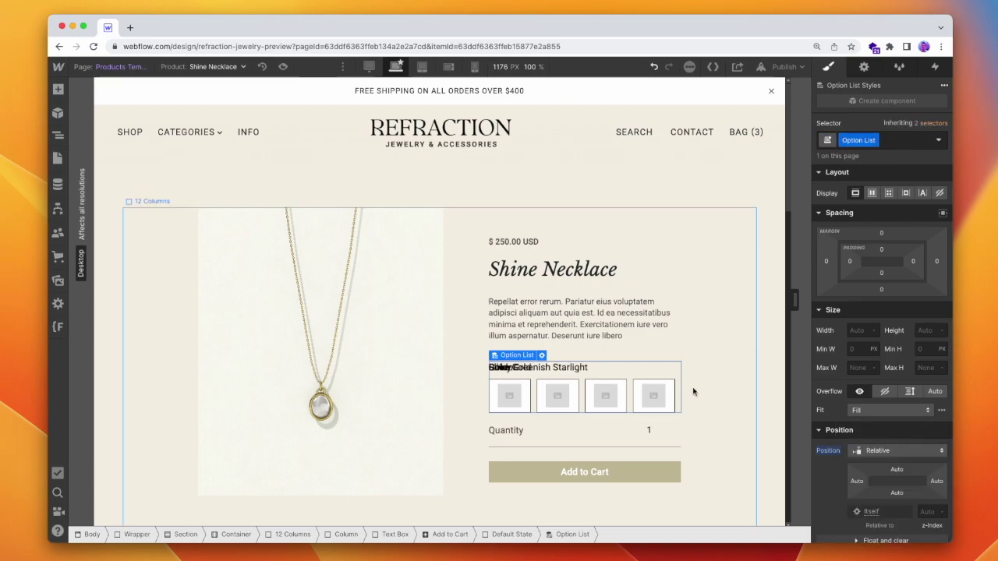
Adjust the colour name's left offset through 40 and 80, settling on 60
left_click(581, 371)
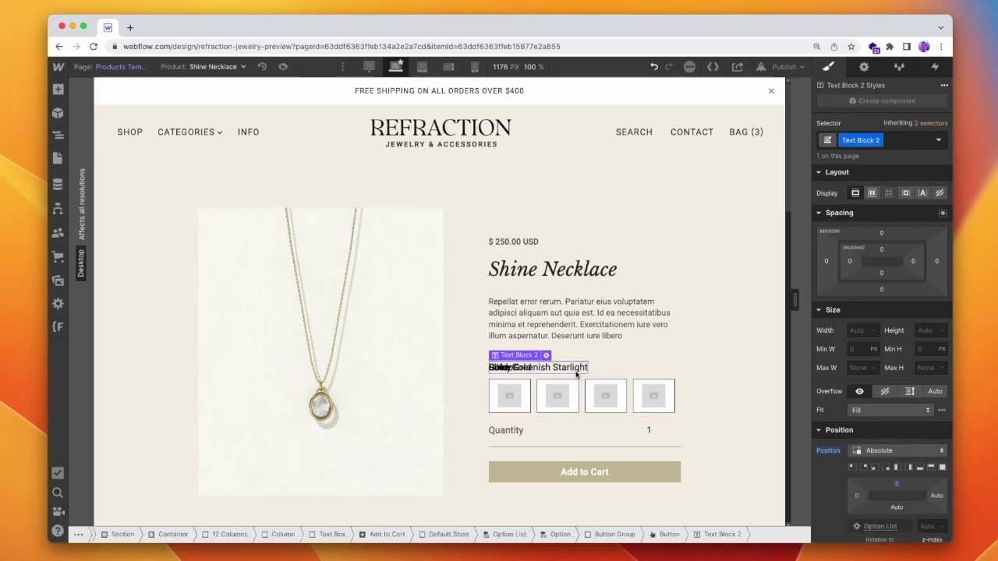
left_click(856, 499)
key("Return")
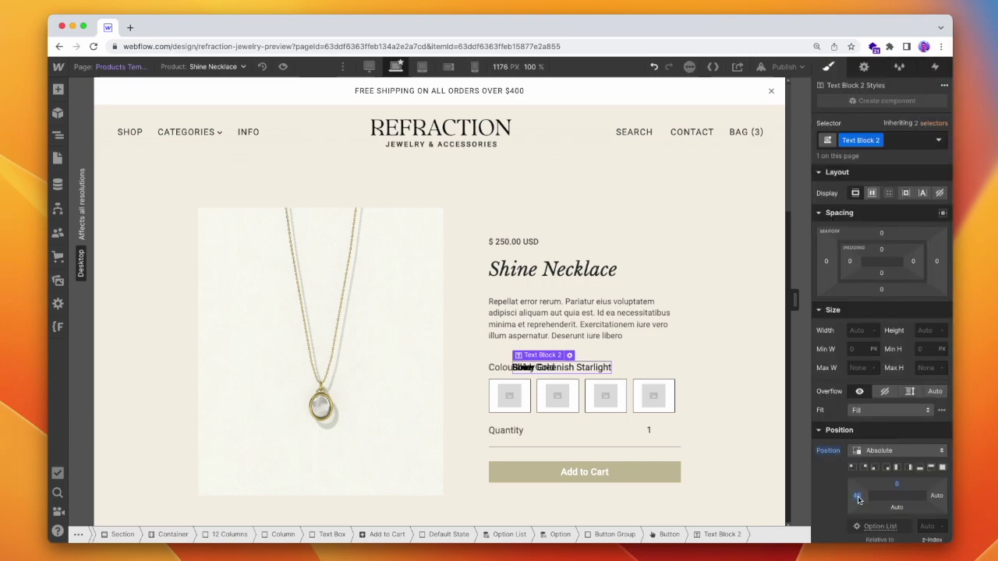
left_click(857, 499)
type("80")
key("Return")
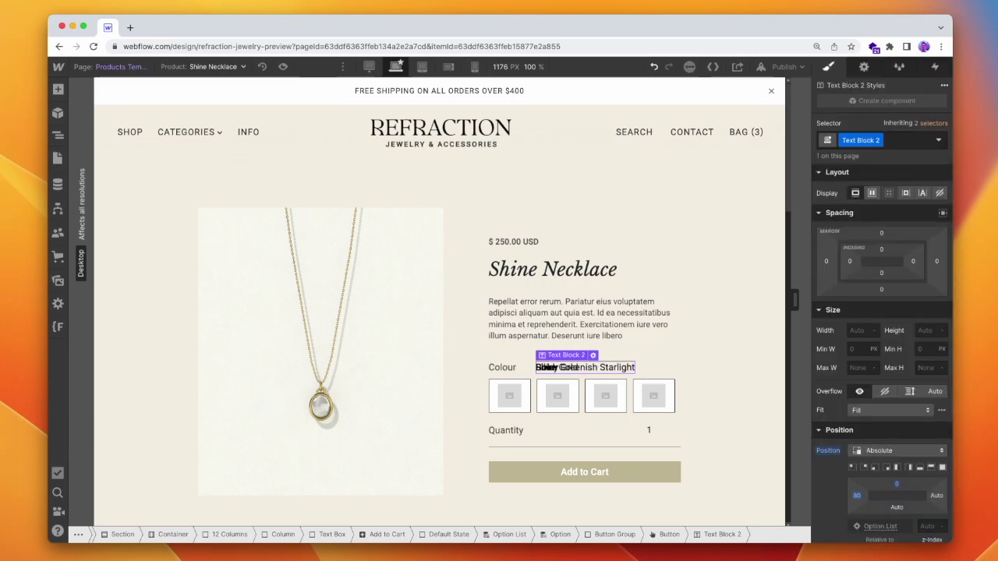
left_click(858, 496)
type("60")
key("Return")
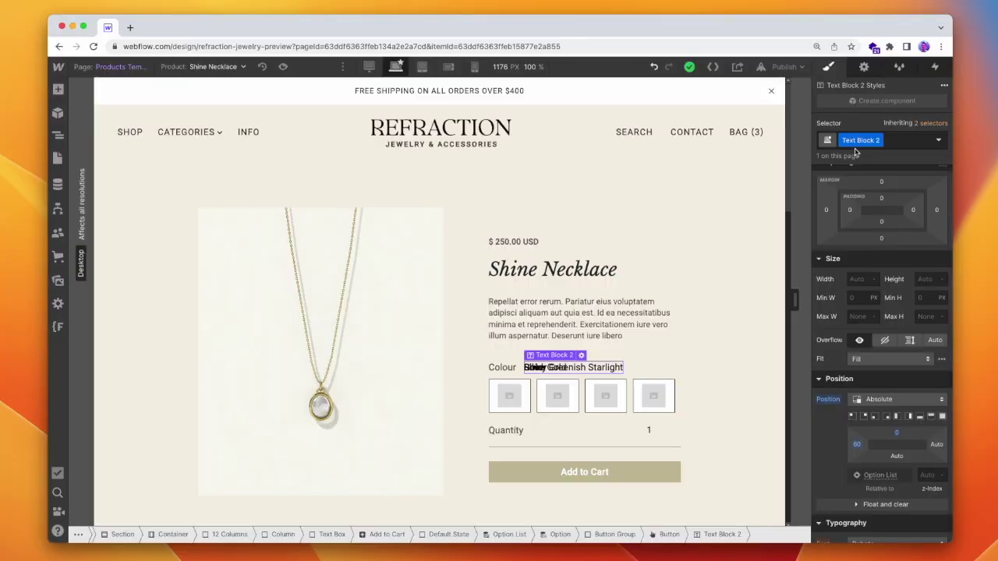
Name the label class Option Text Colour and give the swatch button a new Option Button class
type("Option Text Colour")
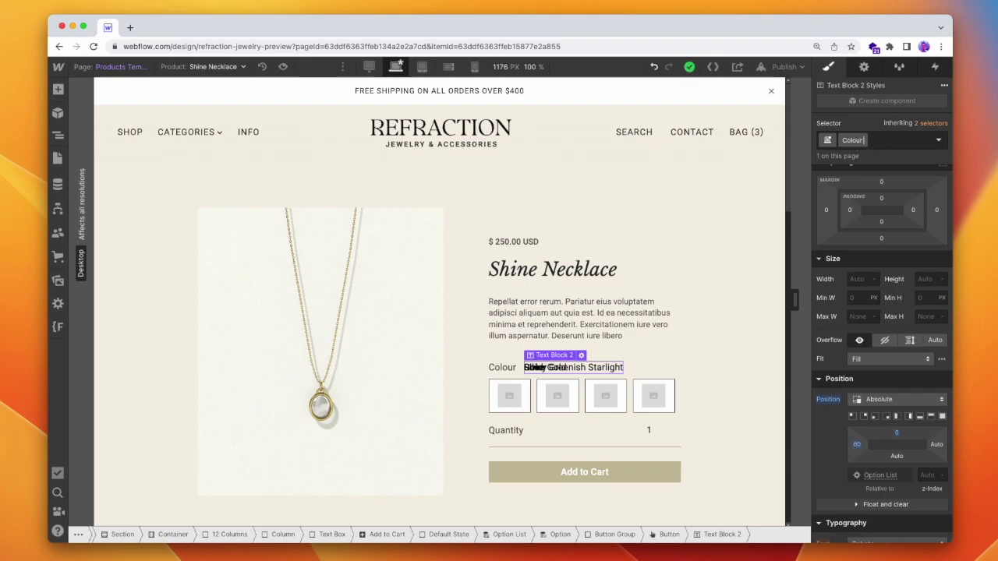
key("Return")
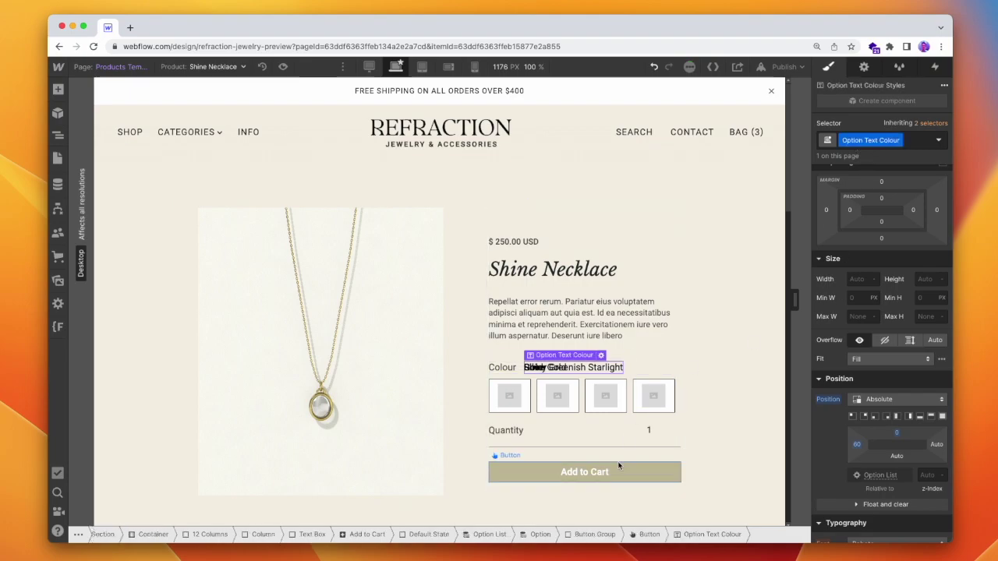
left_click(644, 536)
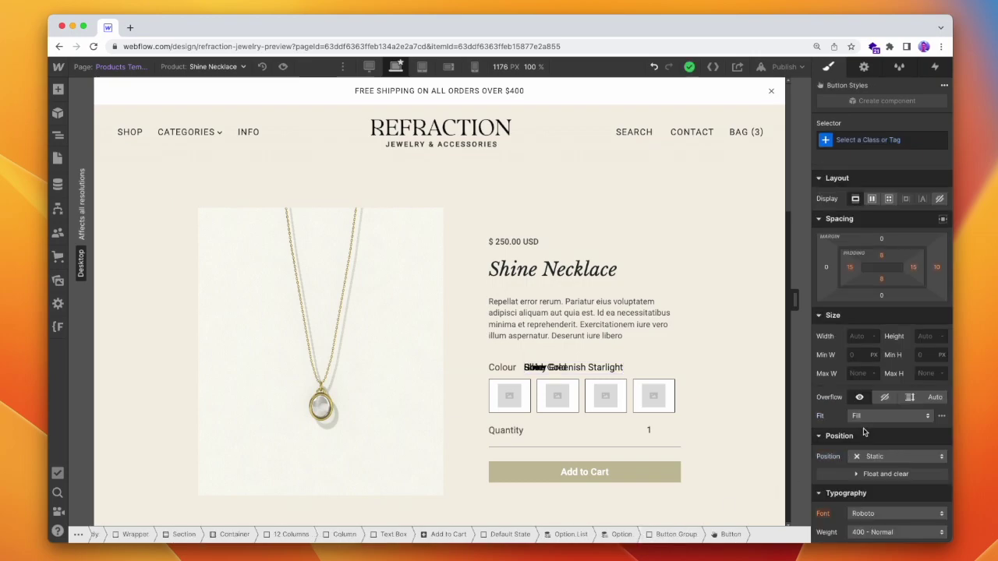
scroll(862, 431, "down", 4)
left_click(869, 140)
type("Option Button")
key("Return")
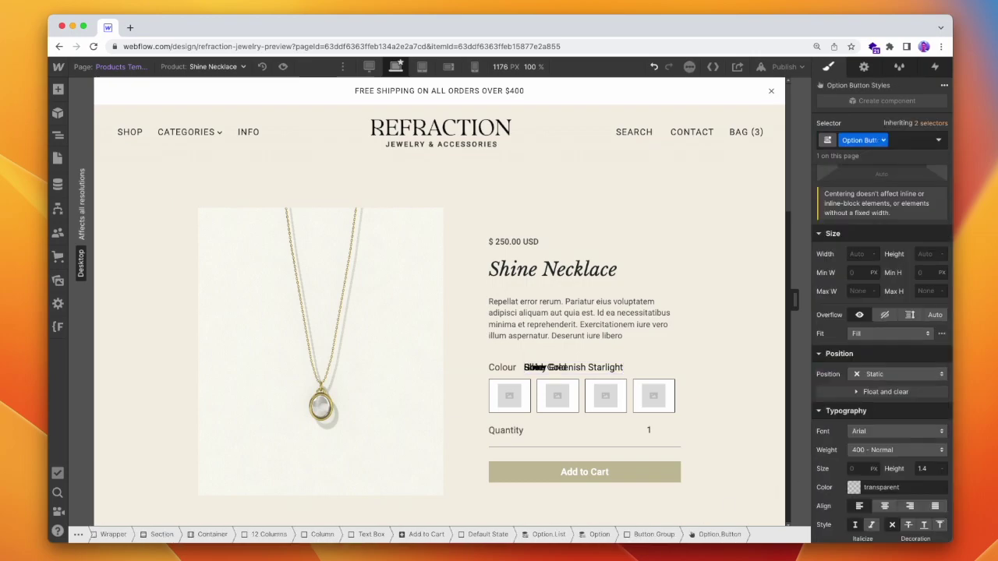
Make the Option Button text transparent and style its Selected state text colour
left_click(854, 405)
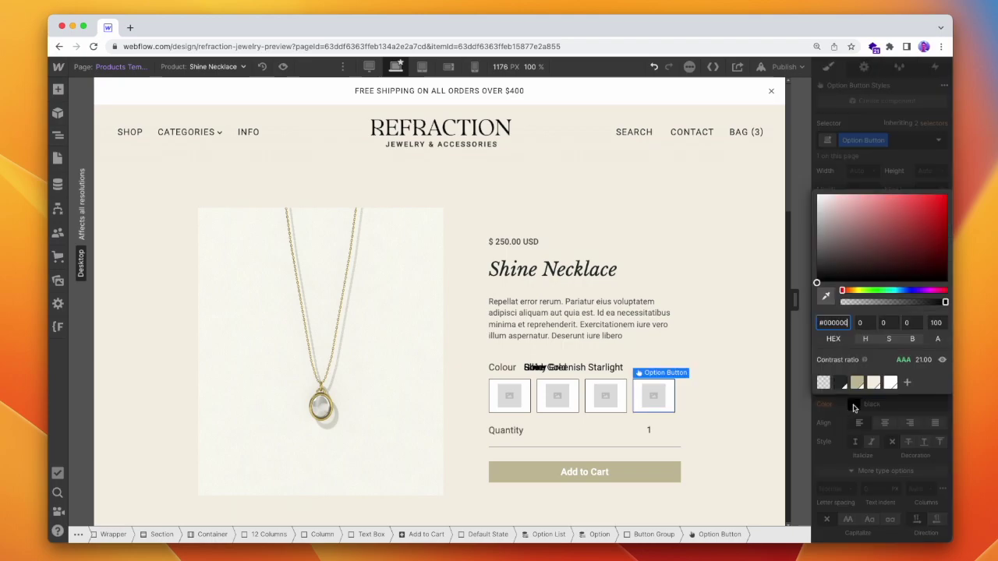
left_click(824, 385)
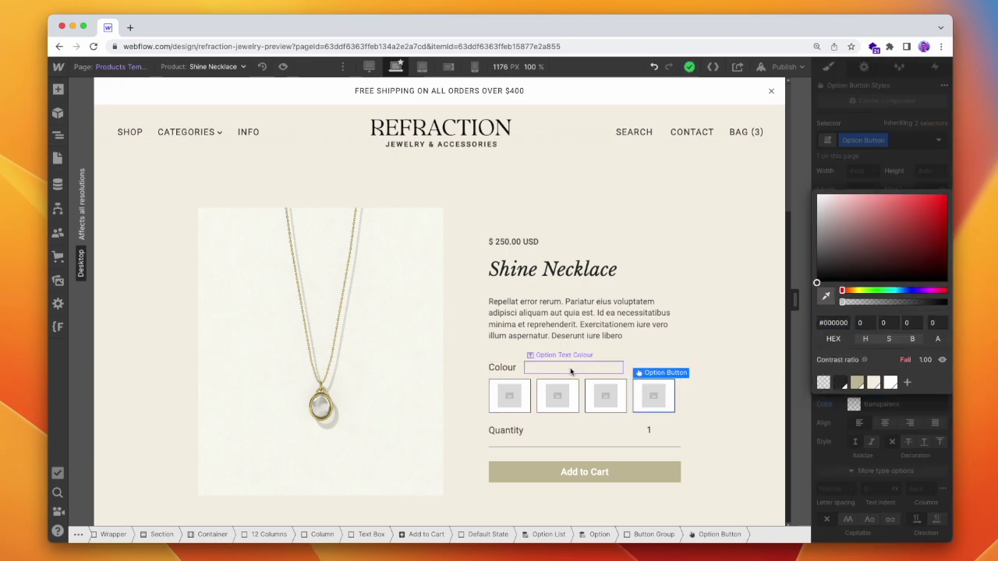
left_click(820, 423)
left_click(939, 139)
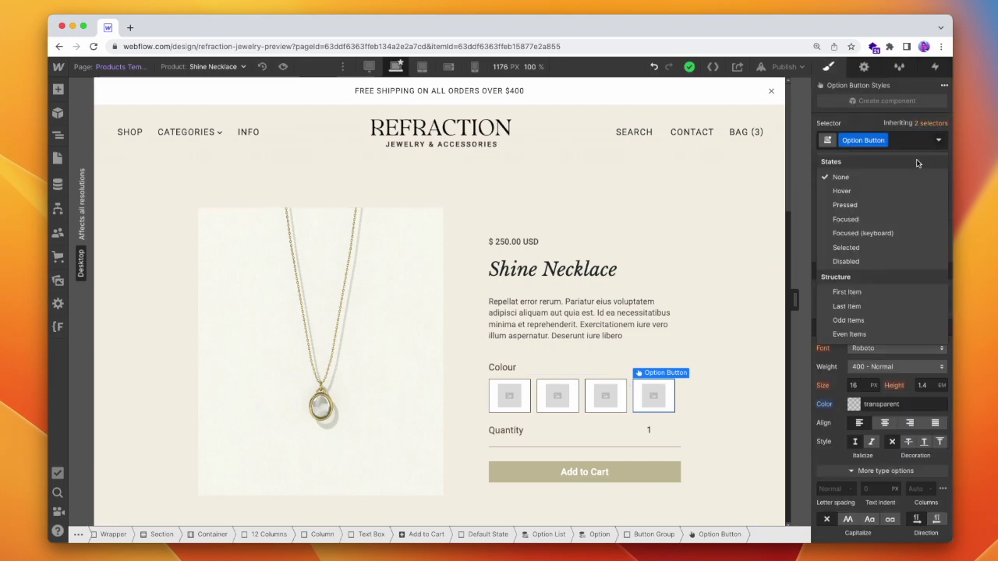
left_click(867, 250)
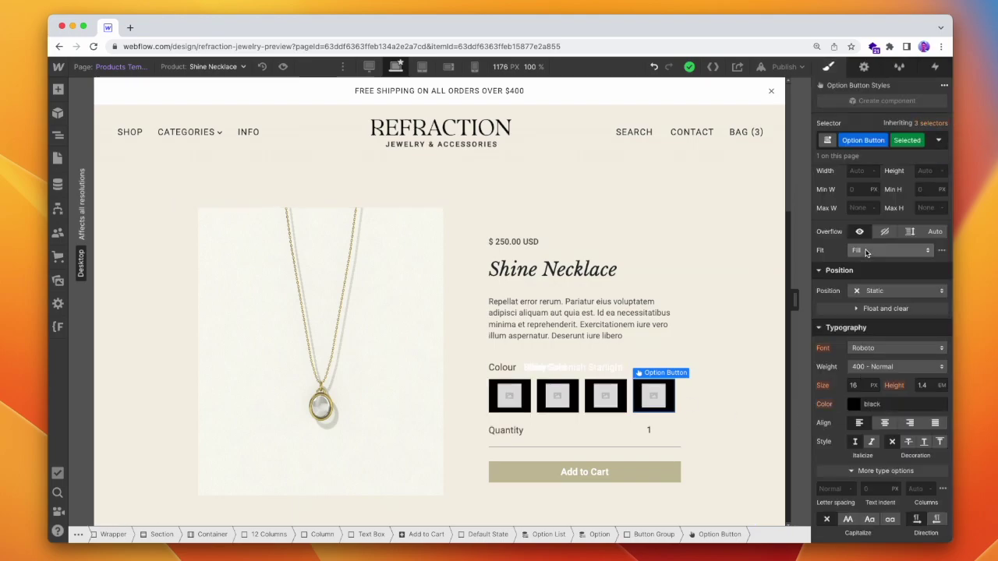
left_click(851, 404)
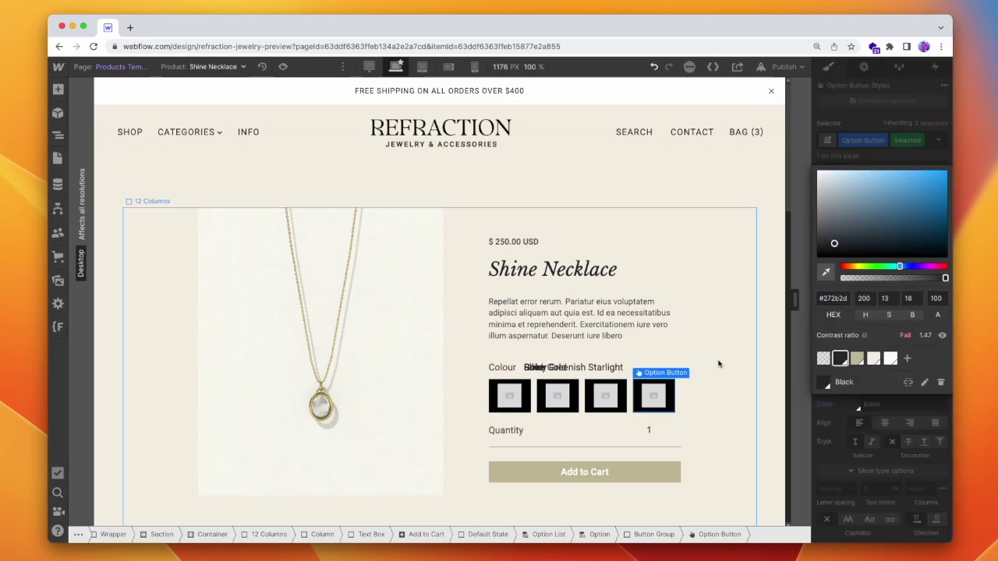
left_click(664, 325)
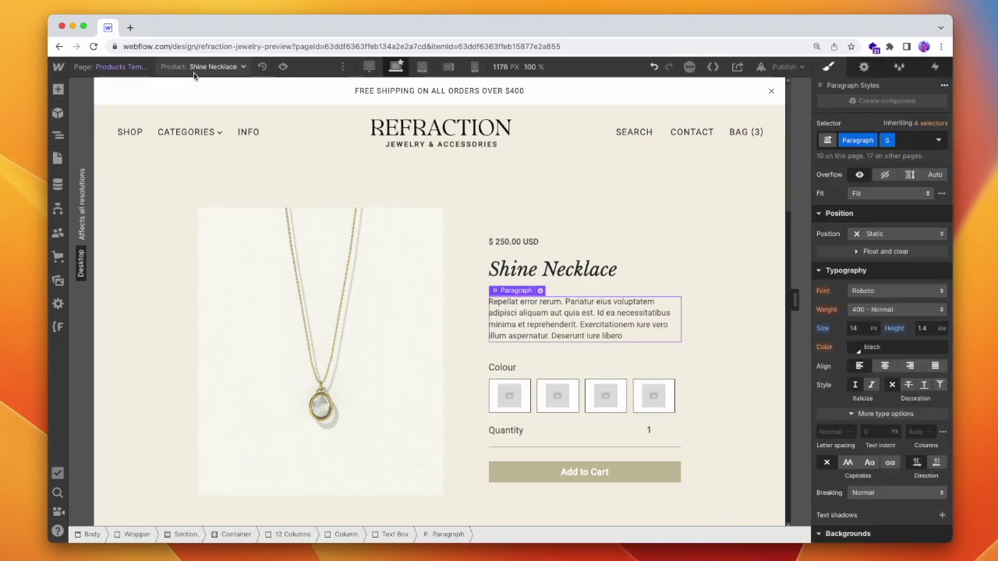
left_click(283, 66)
left_click(572, 395)
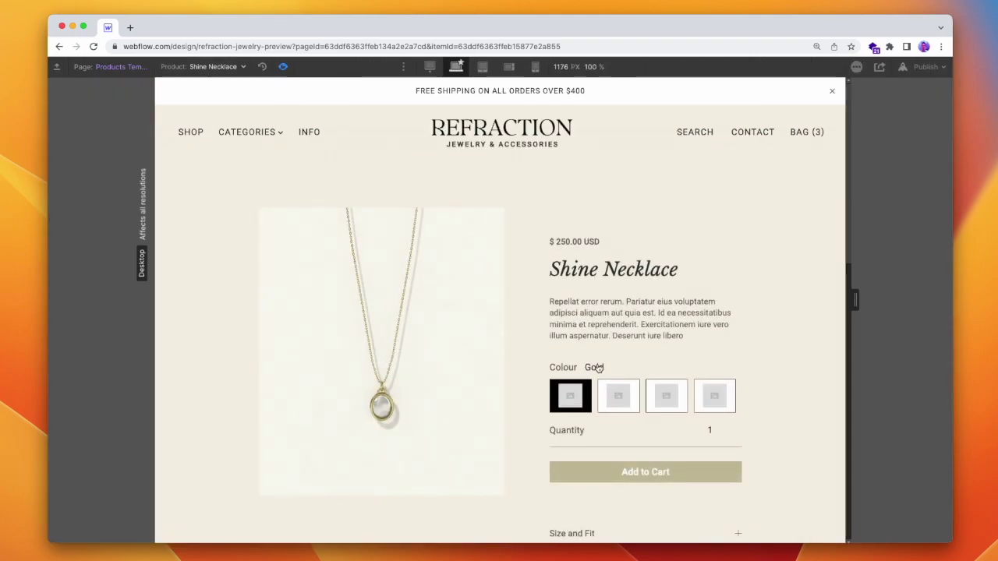
left_click(618, 390)
left_click(667, 395)
left_click(718, 394)
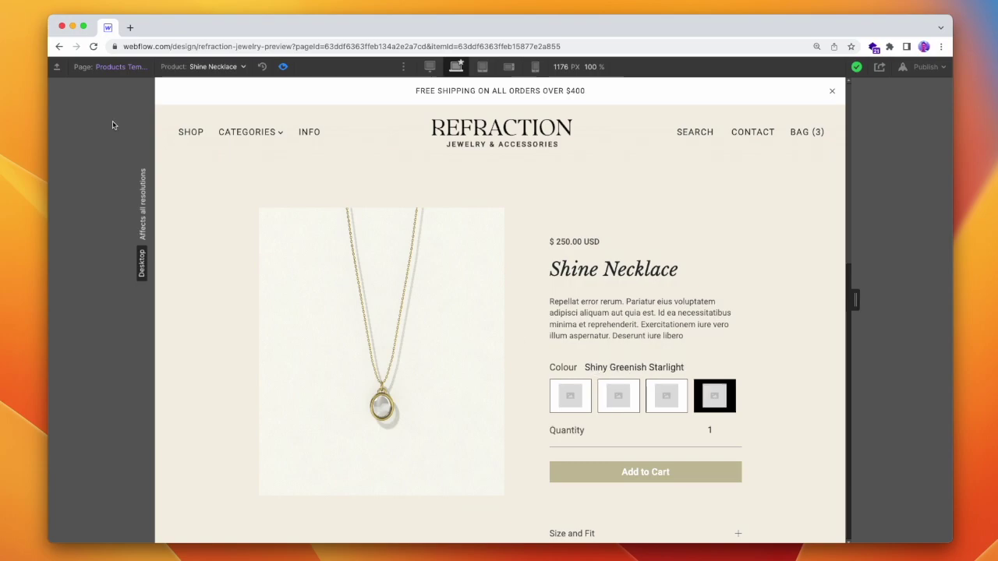
key("super+shift+p")
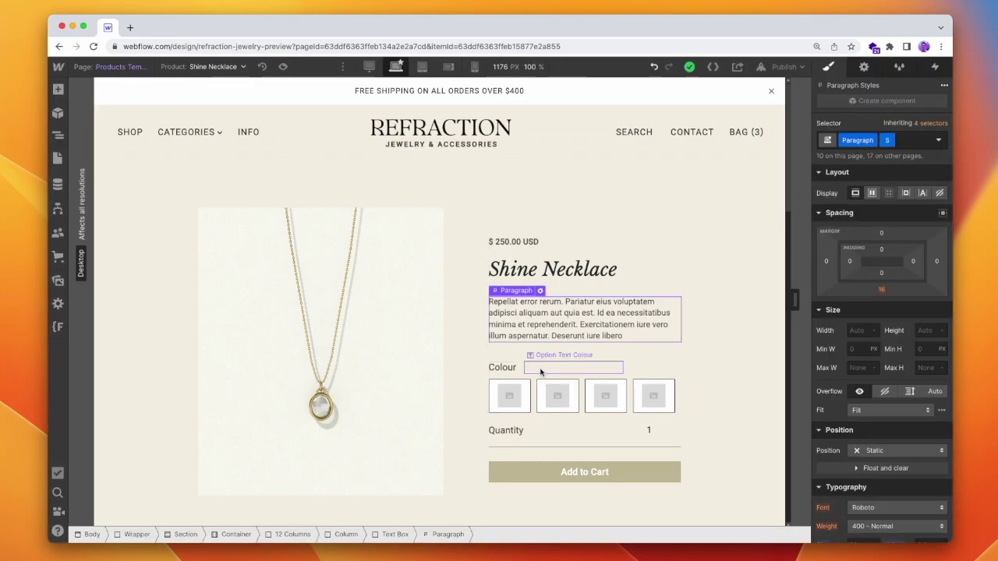
Give the colour name text a default cursor and a z-index of -1
left_click(574, 367)
left_click(880, 507)
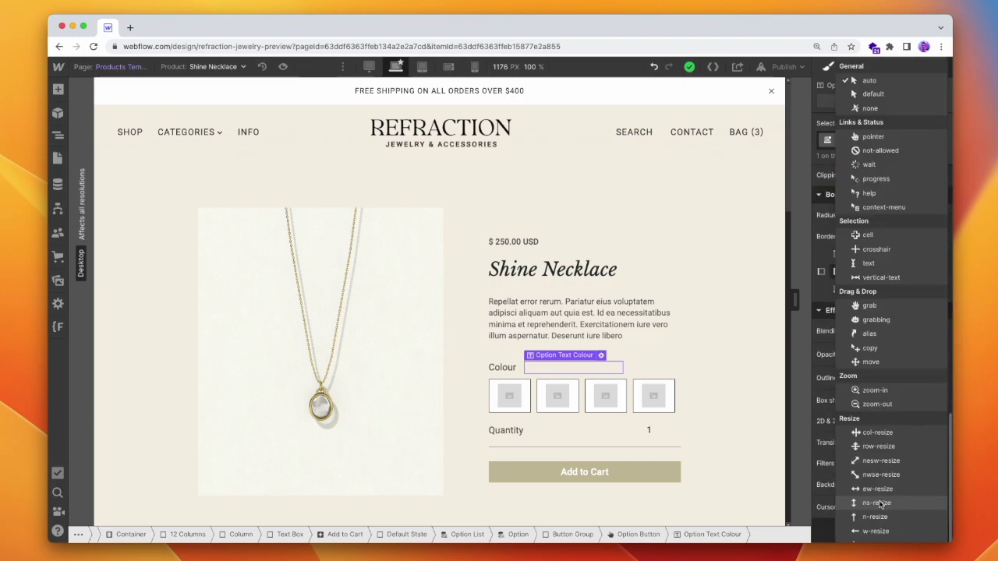
left_click(897, 100)
scroll(874, 243, "up", 10)
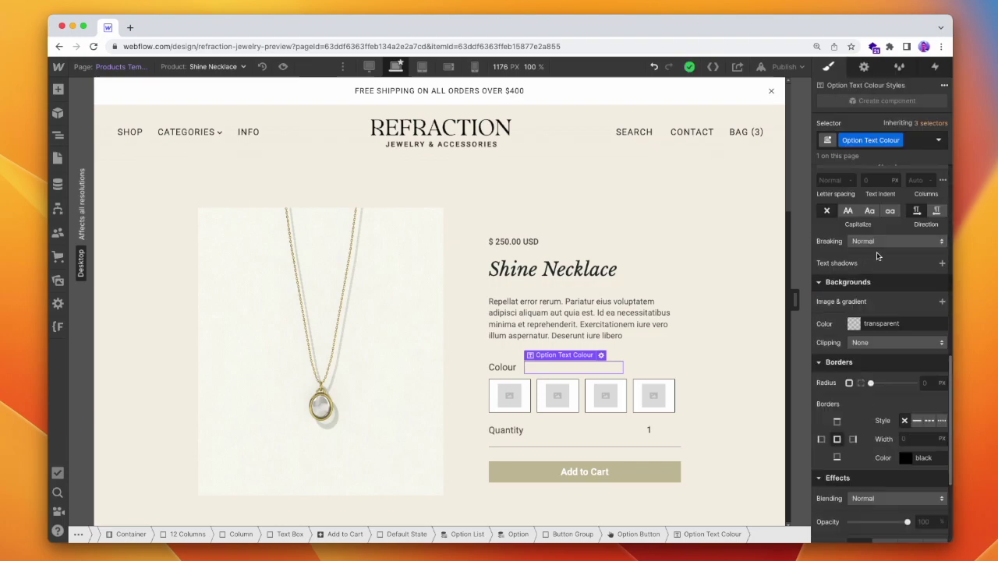
left_click(927, 273)
type("-1")
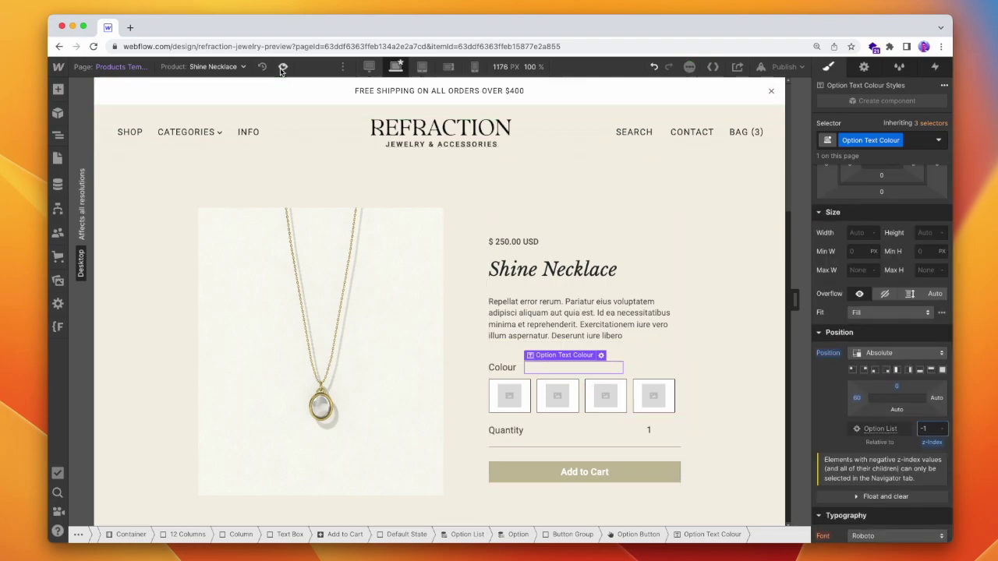
Preview the page and click through the Gold, Silver, Rose Gold and fourth swatches
key("super+shift+p")
left_click(575, 394)
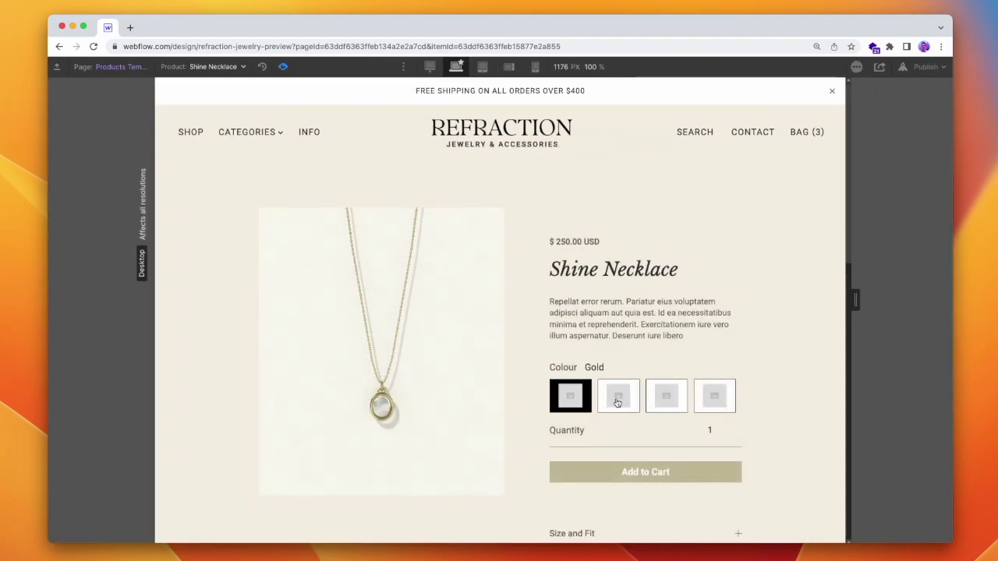
left_click(616, 399)
left_click(666, 397)
left_click(713, 392)
left_click(666, 399)
left_click(618, 397)
left_click(576, 394)
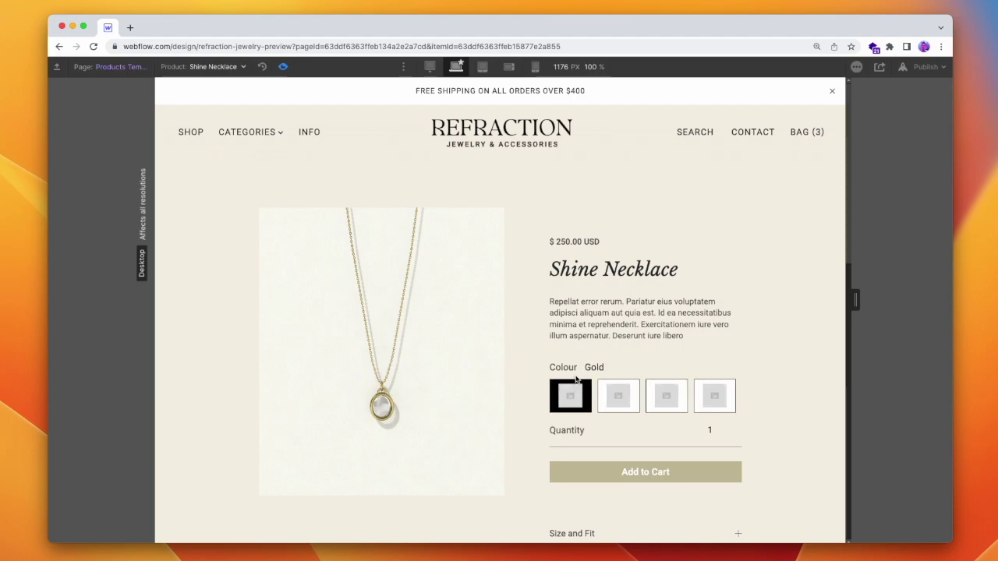
key("super+shift+p")
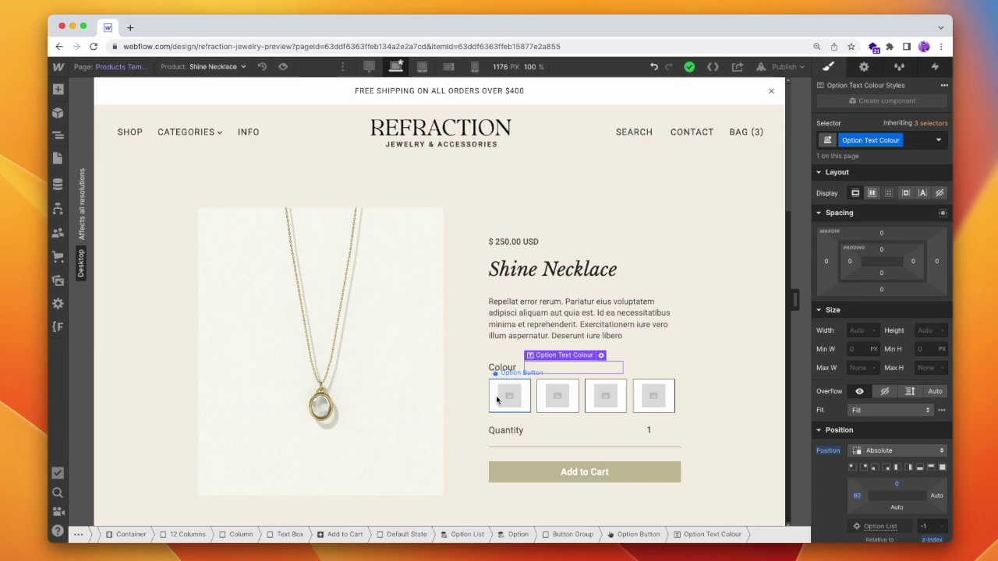
Give the Option Button swatches 6 padding, a 100 corner radius and 40px width
left_click(509, 396)
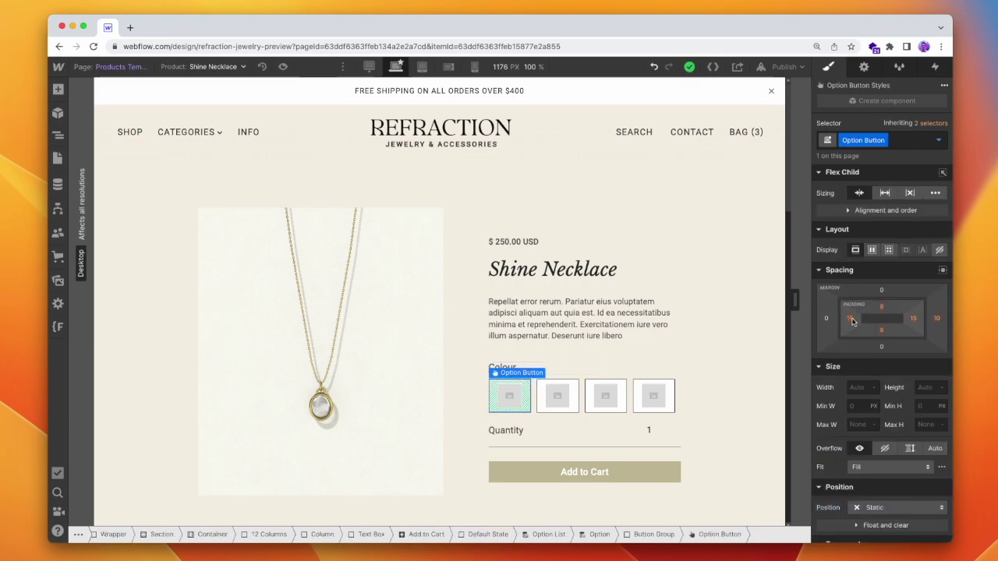
left_click_drag(852, 322, 847, 319)
scroll(893, 350, "down", 10)
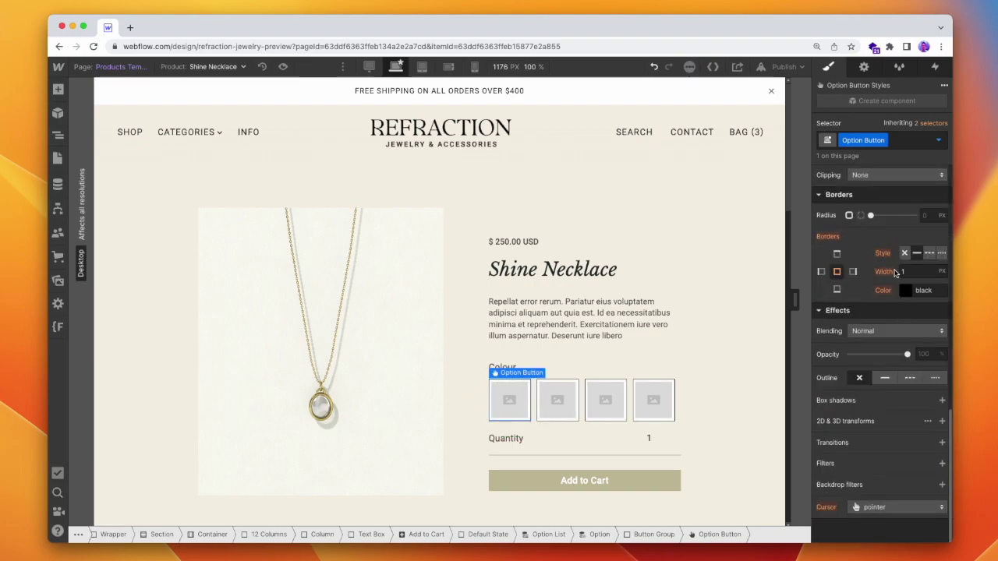
left_click(925, 217)
type("100")
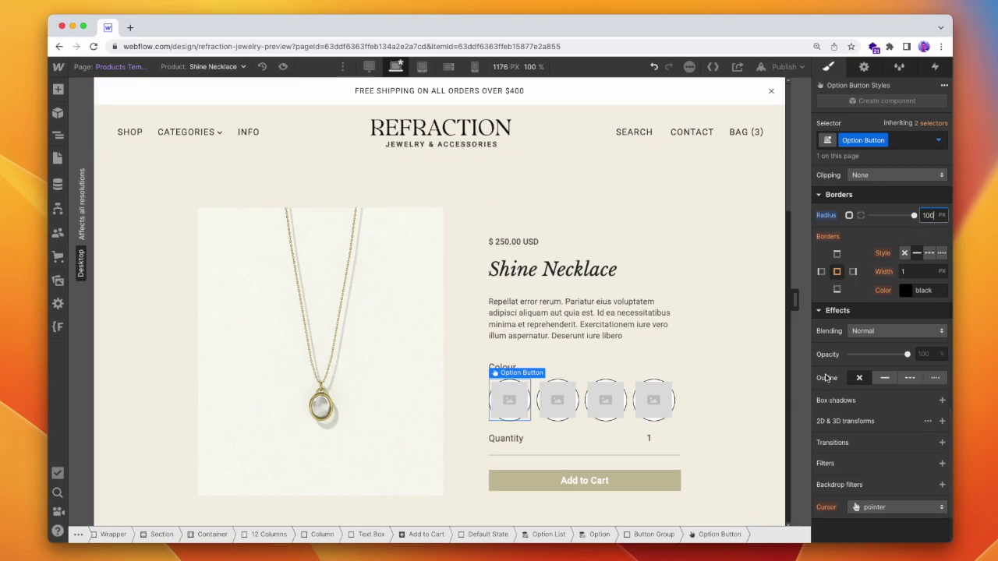
scroll(893, 350, "up", 5)
left_click(857, 227)
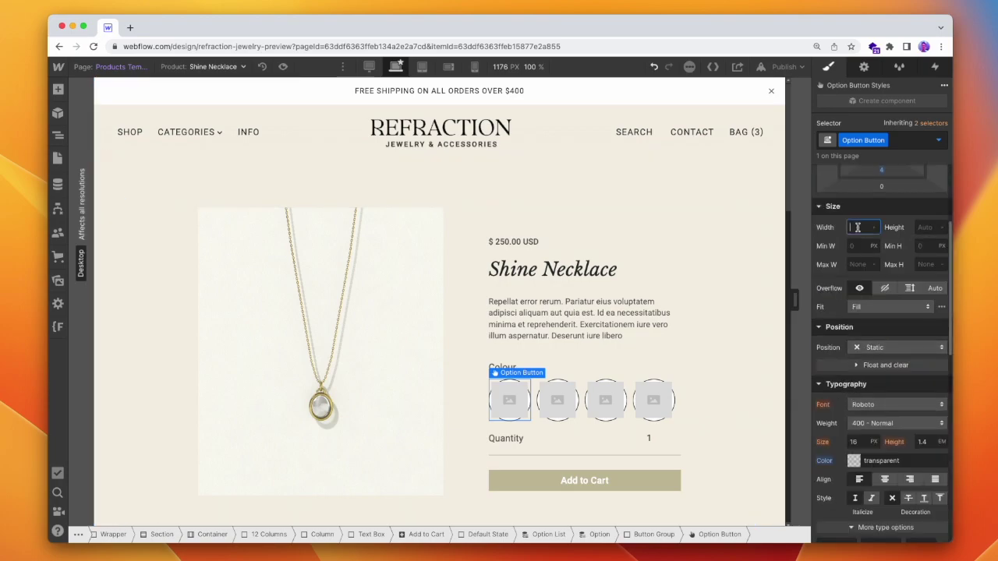
type("40px")
key("Return")
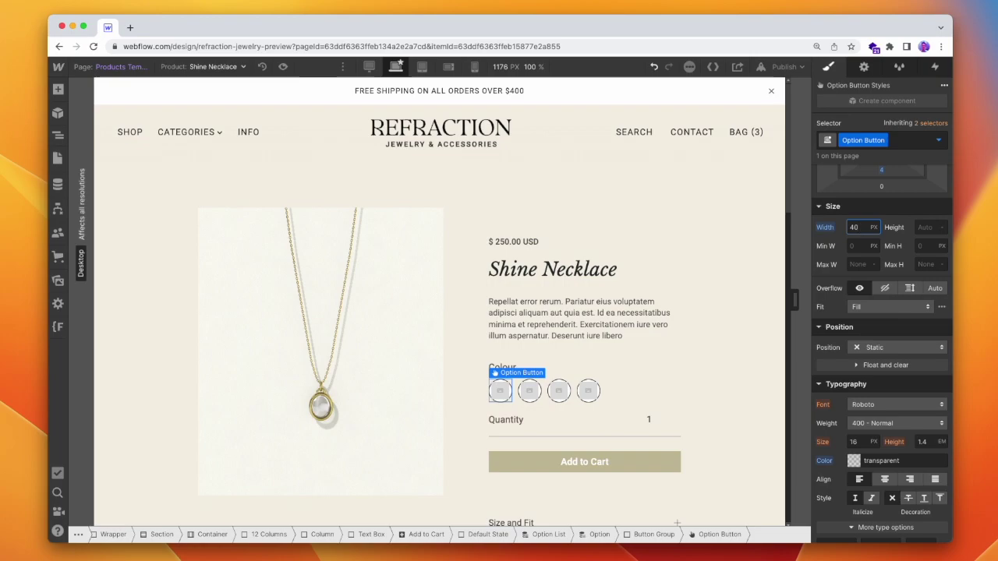
left_click(500, 390)
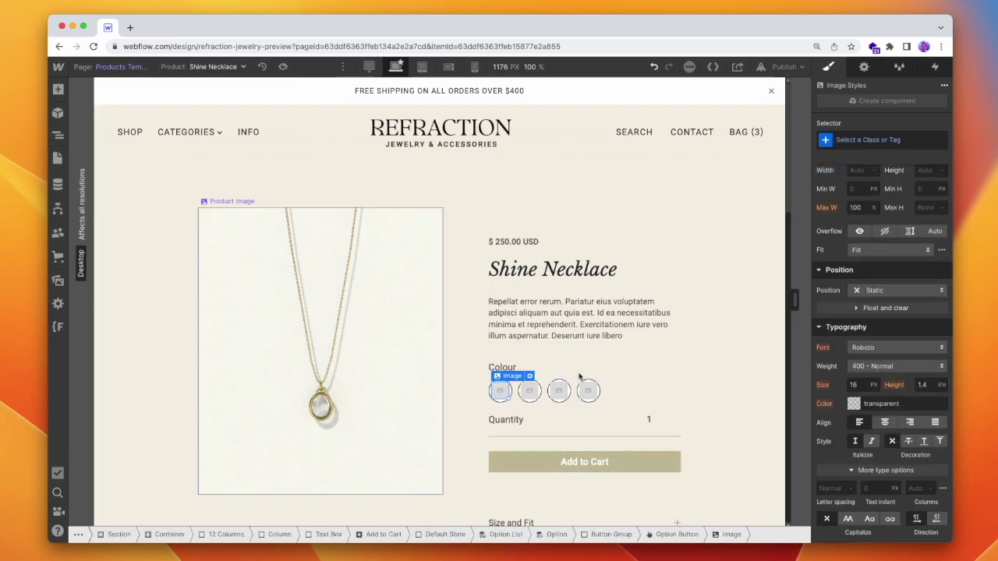
Apply a new Option Button Image class to the swatch image, then reselect its option button
scroll(930, 238, "down", 10)
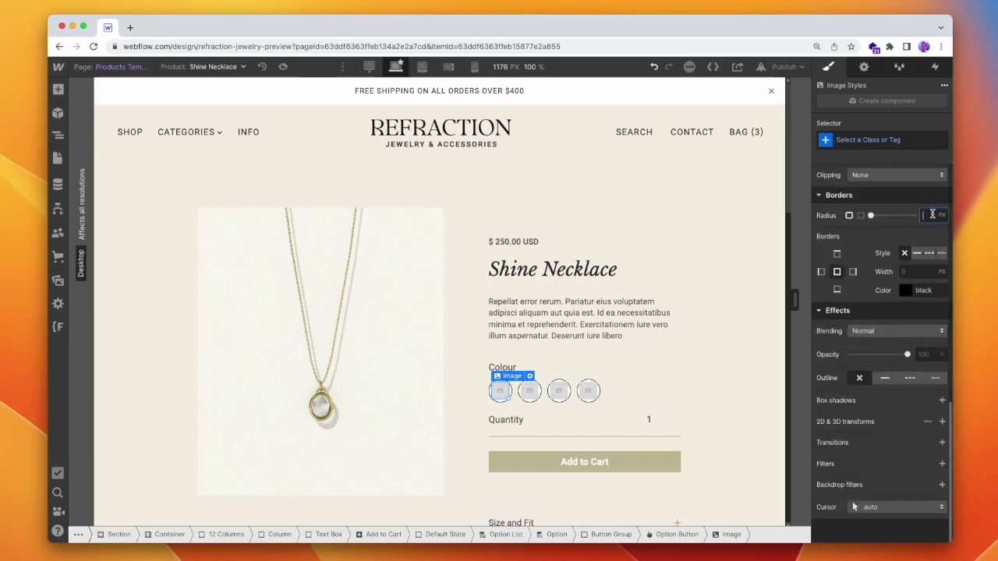
left_click(851, 141)
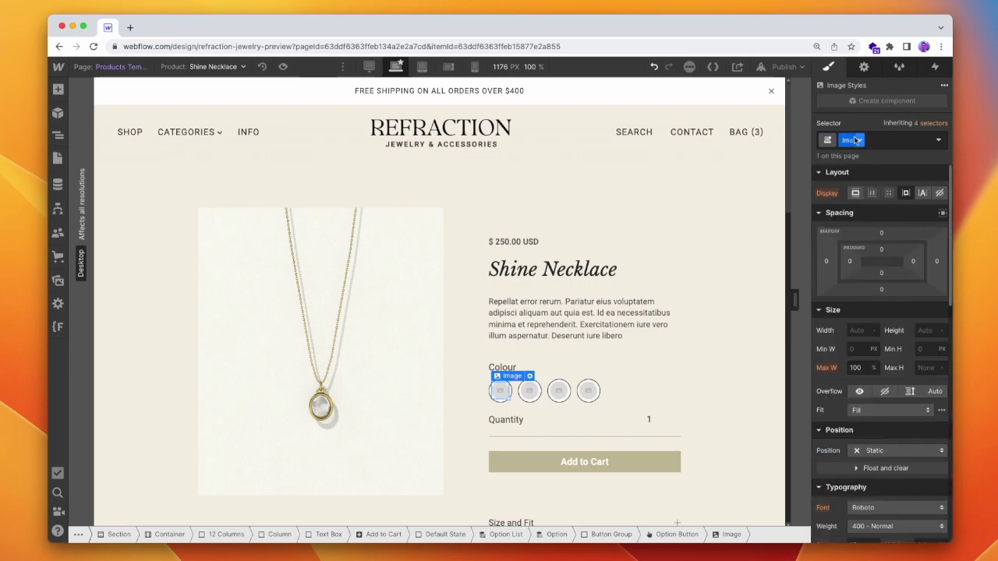
type("P")
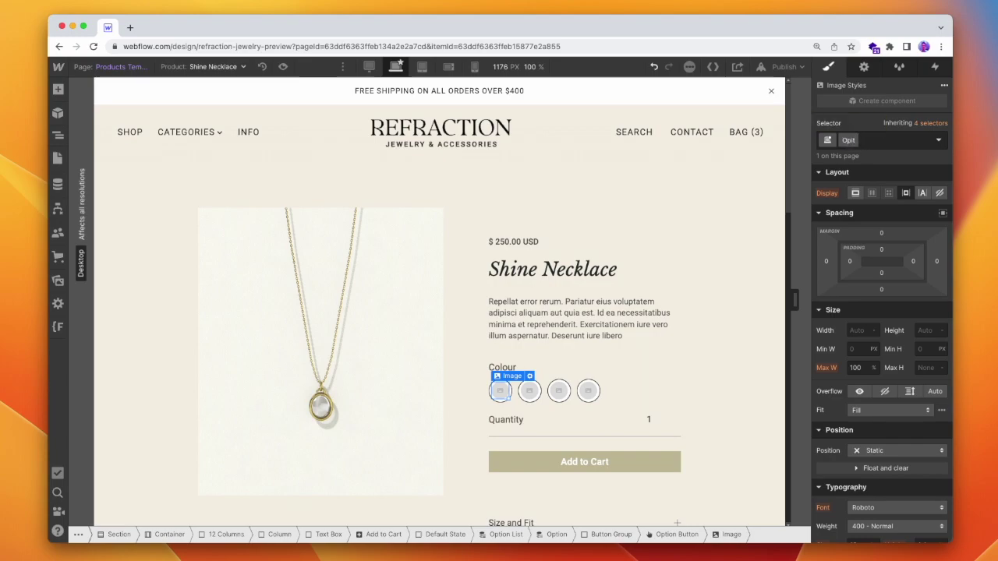
type("utton Image")
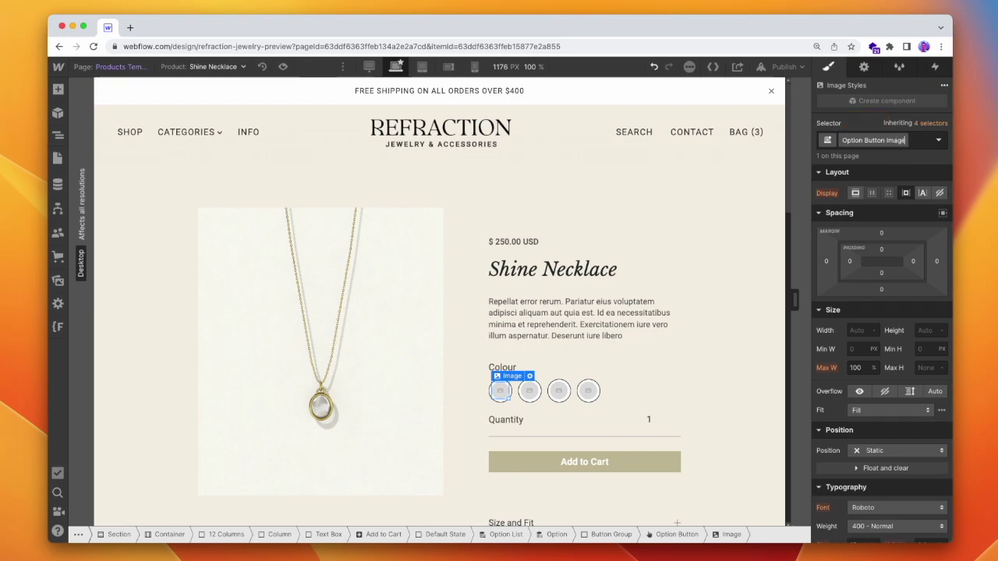
key("Return")
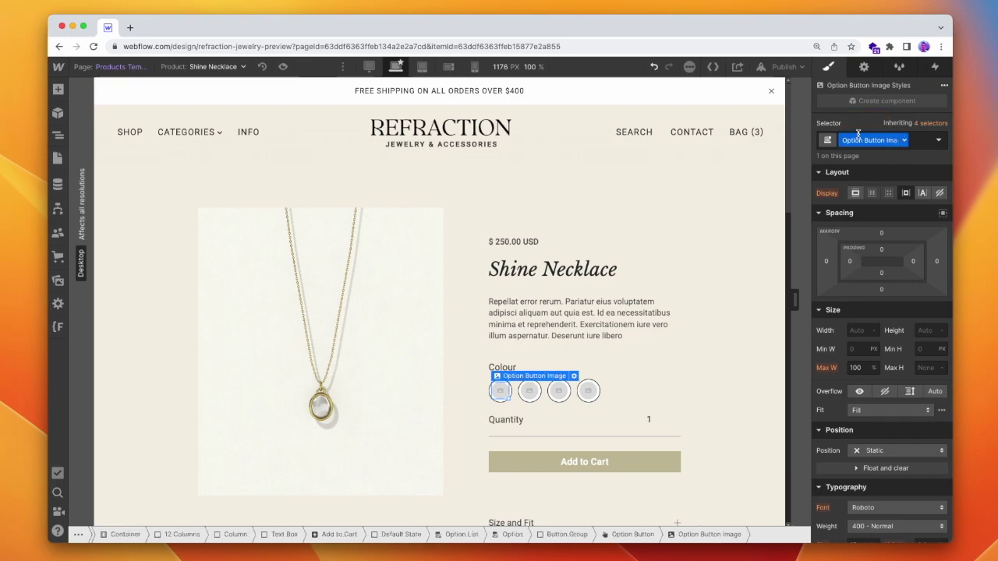
left_click(633, 534)
scroll(854, 380, "down", 4)
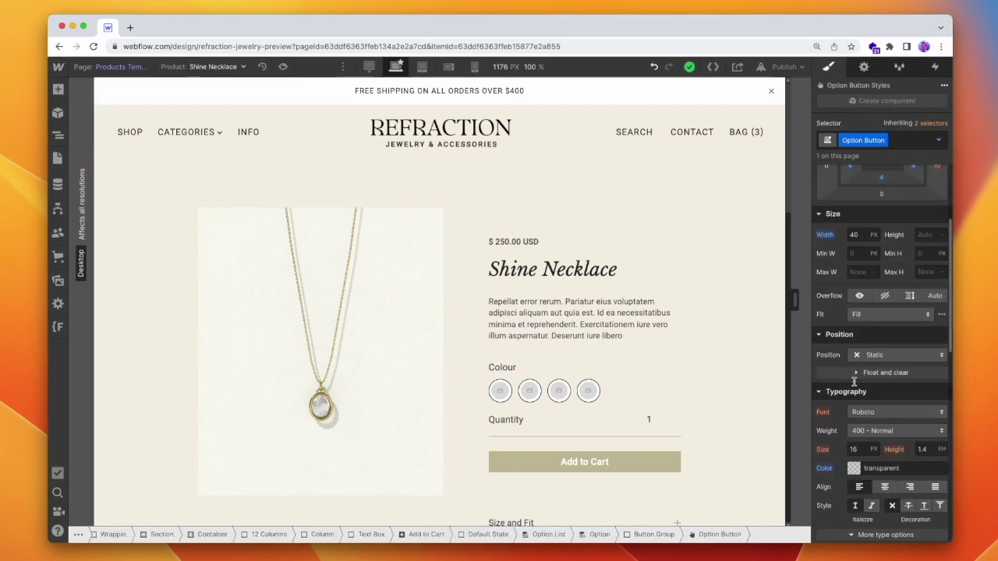
Make the option button background colour fully transparent
scroll(854, 380, "down", 1)
scroll(857, 429, "down", 5)
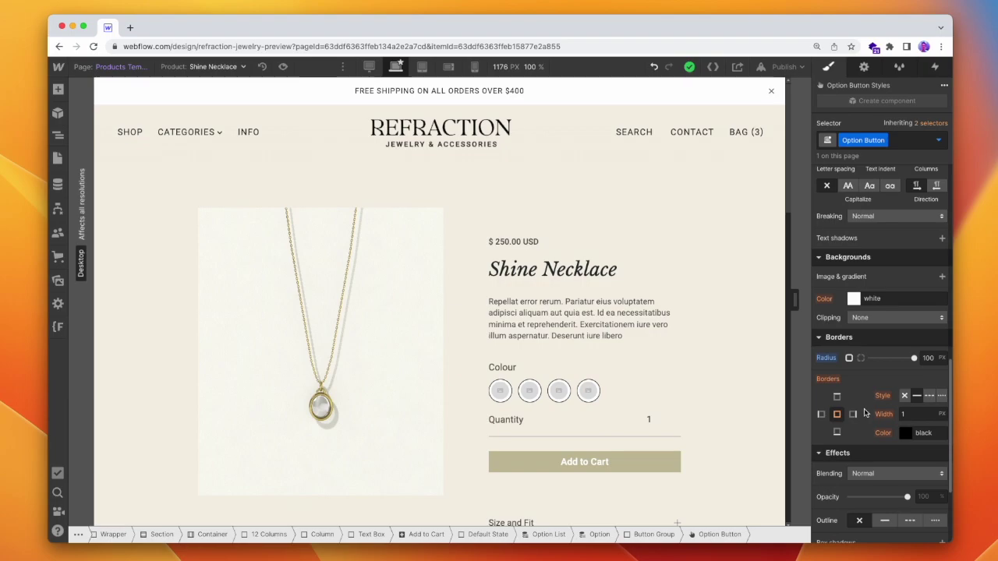
left_click(855, 299)
left_click(823, 482)
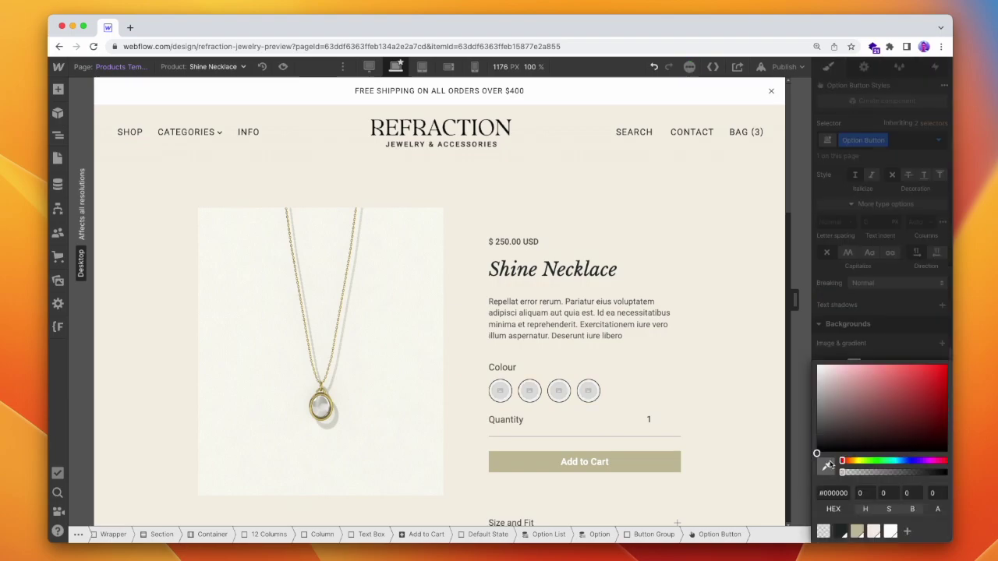
left_click(872, 315)
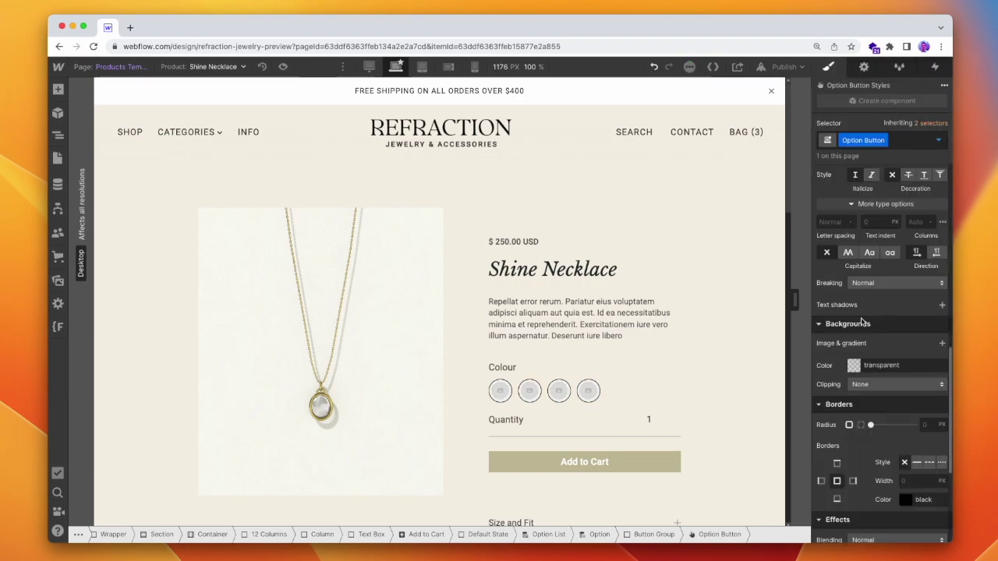
Set the option button border colour to Gold and lighten it to a pale gold
left_click(594, 403)
scroll(896, 351, "down", 4)
scroll(926, 349, "up", 1)
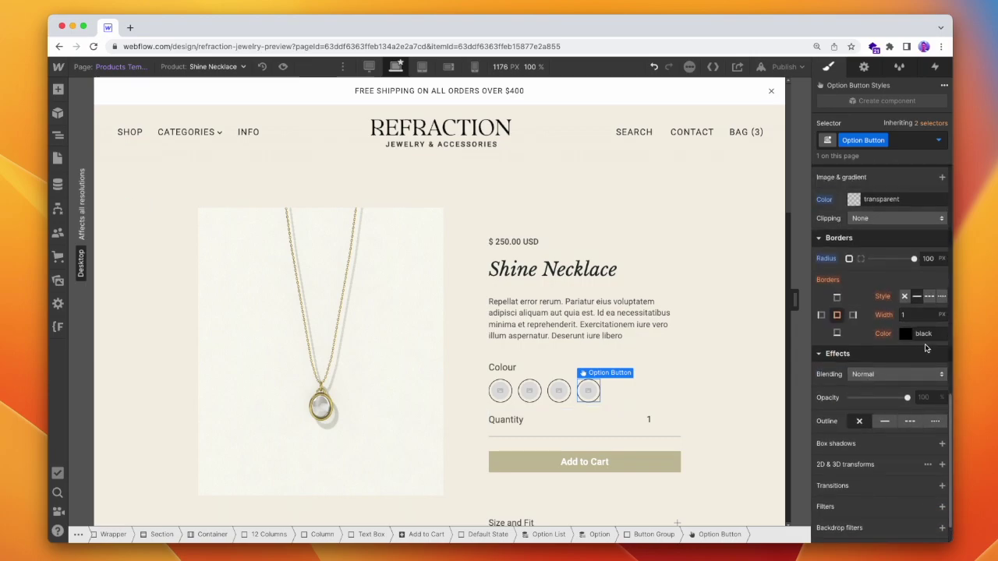
left_click(905, 334)
left_click(873, 515)
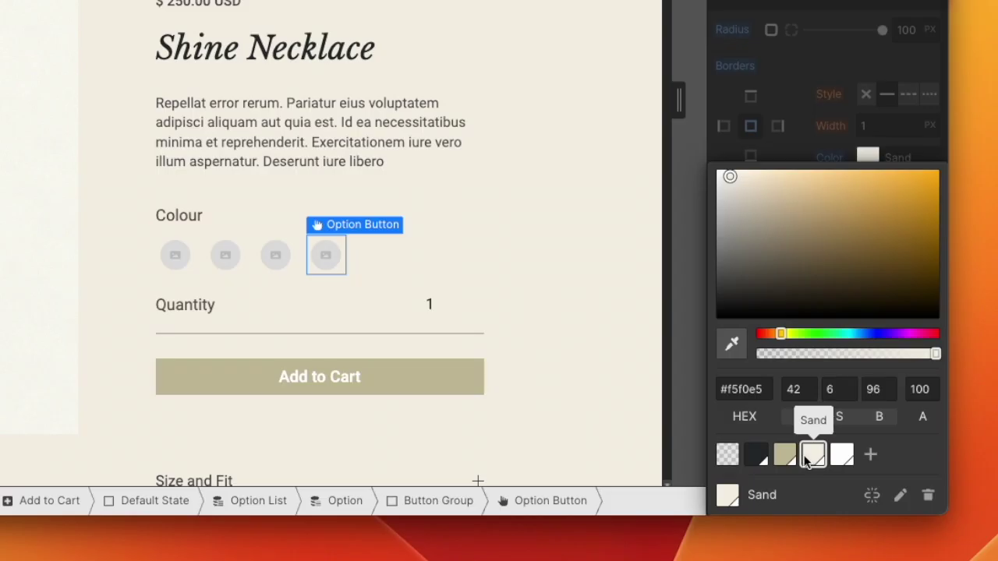
left_click(857, 515)
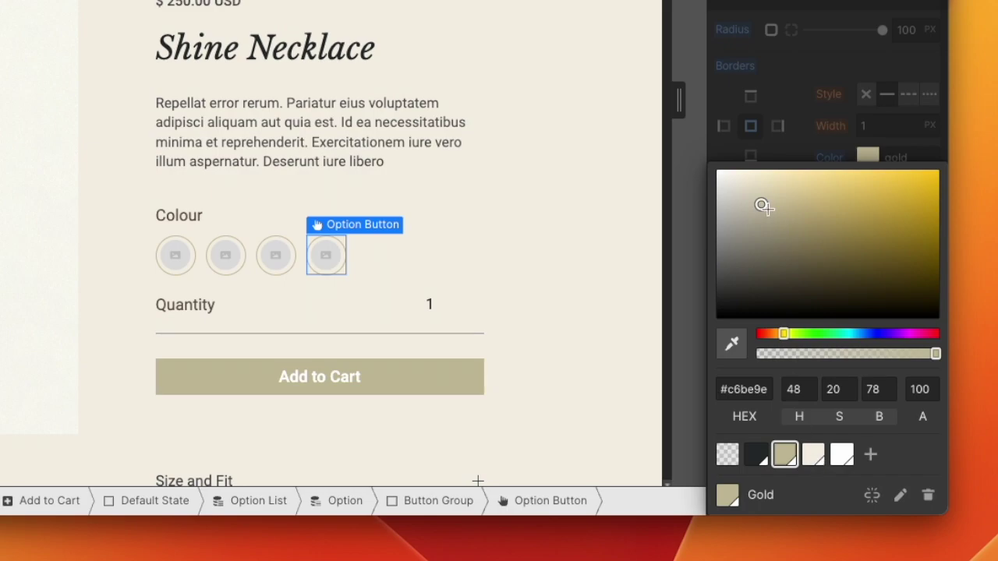
mouse_move(745, 199)
left_mouse_down()
mouse_move(738, 188)
mouse_move(736, 199)
left_mouse_up()
left_click(176, 255)
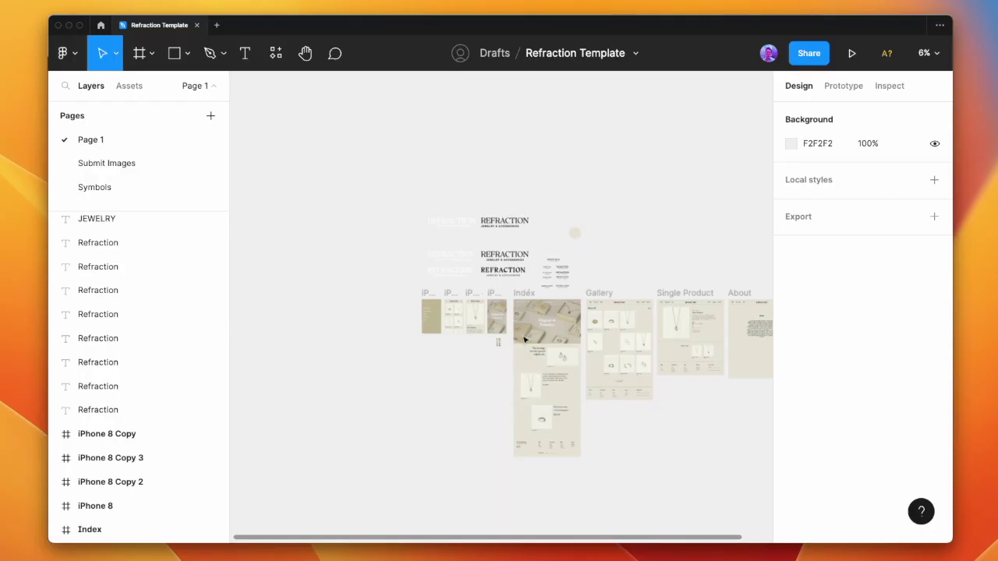
Zoom into the swatch group and select the solid gold, silver, rose gold and green circles
scroll(517, 341, "up", 10)
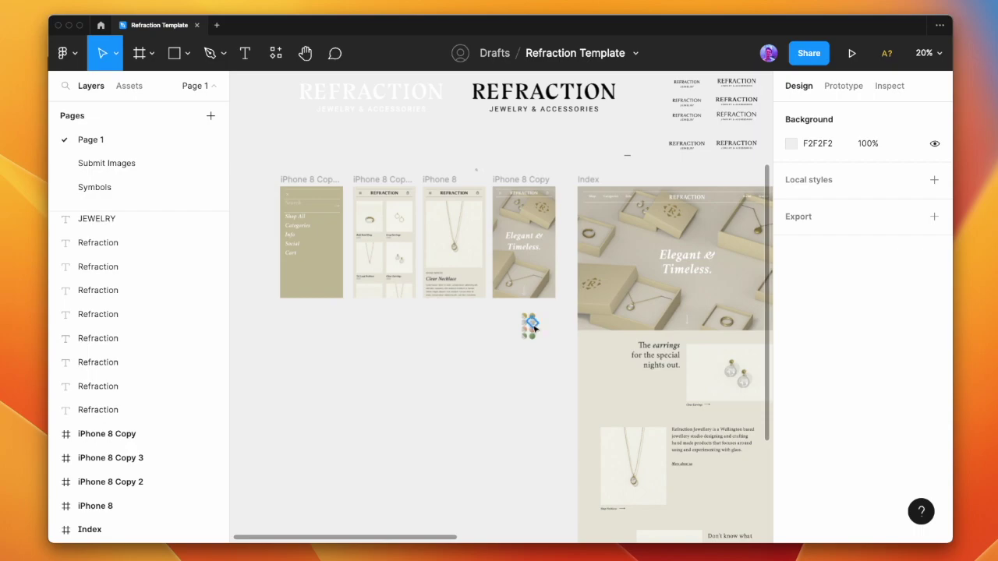
scroll(535, 329, "up", 10)
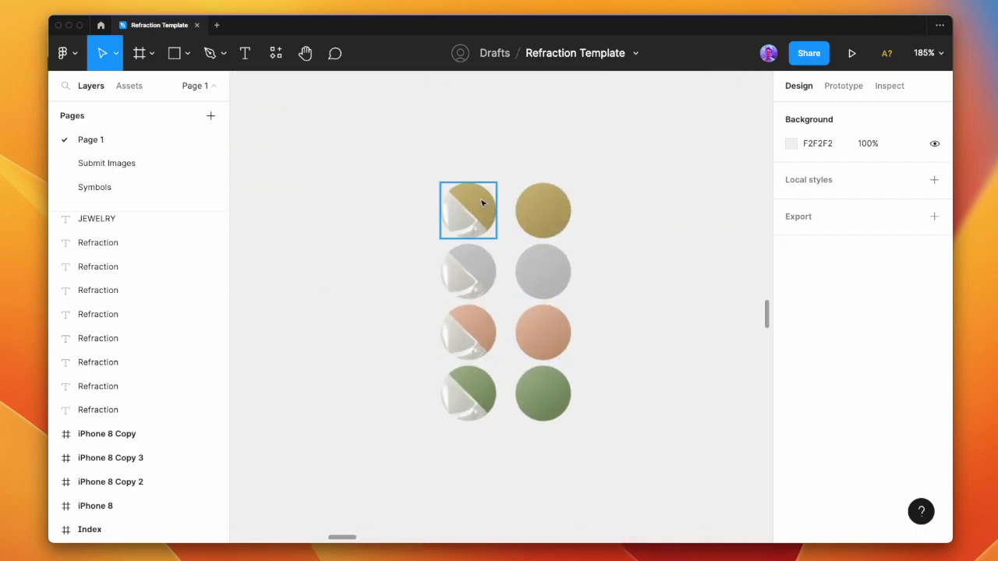
left_click(482, 203)
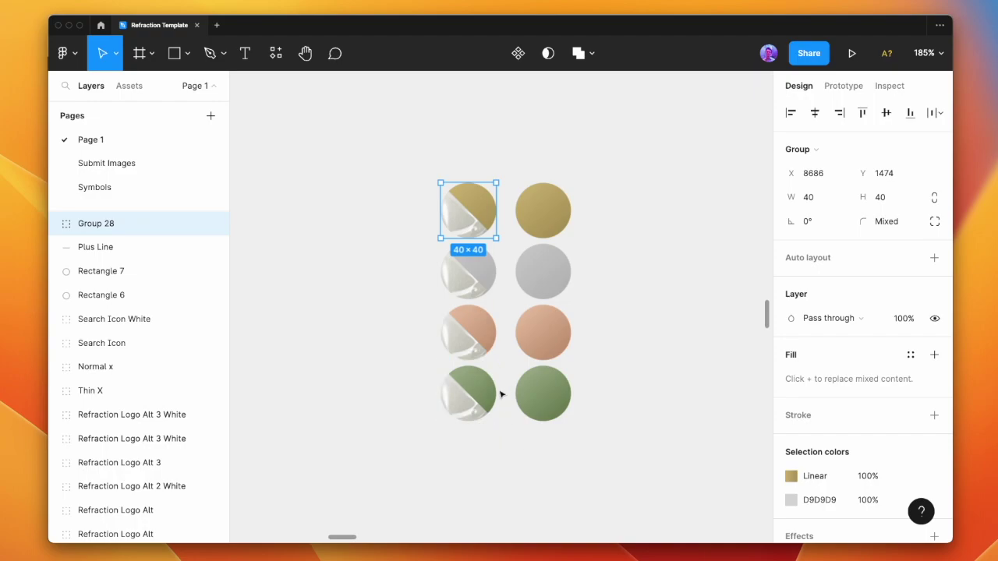
left_click(536, 203)
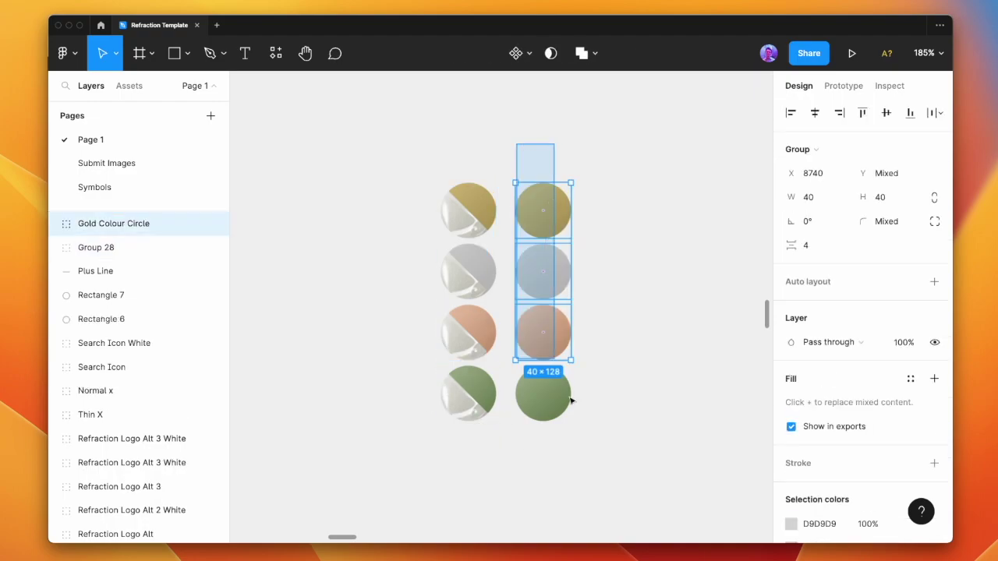
left_click(613, 439)
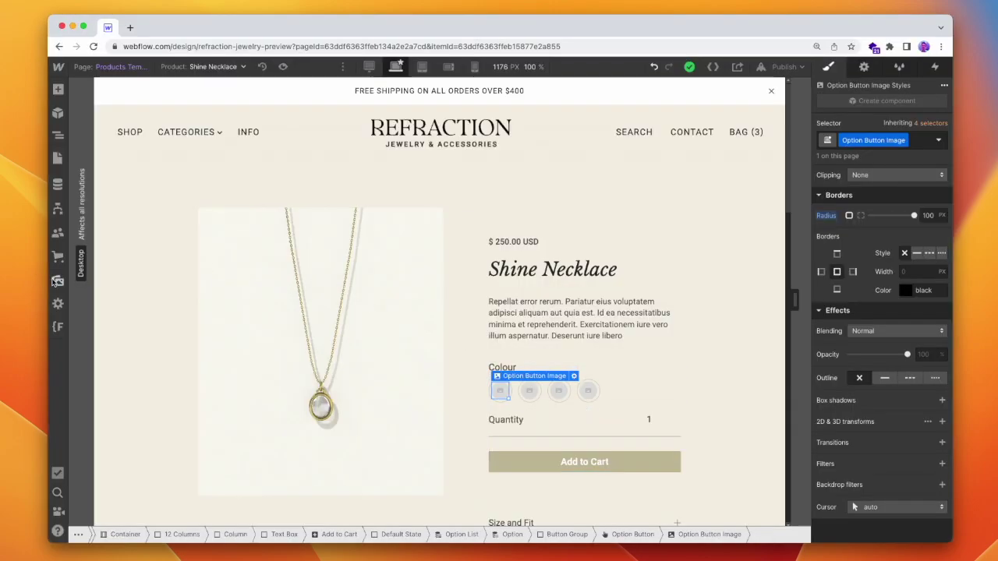
Set the swatch image to Gold Colour Circle.png from the Assets panel
left_click(57, 279)
left_click(871, 106)
left_click(866, 67)
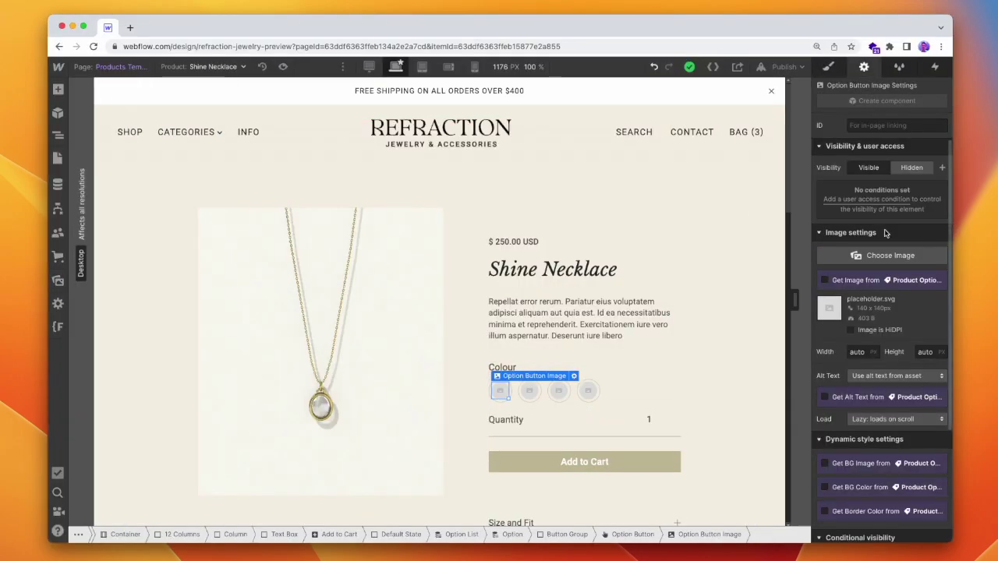
left_click(891, 255)
left_click(95, 185)
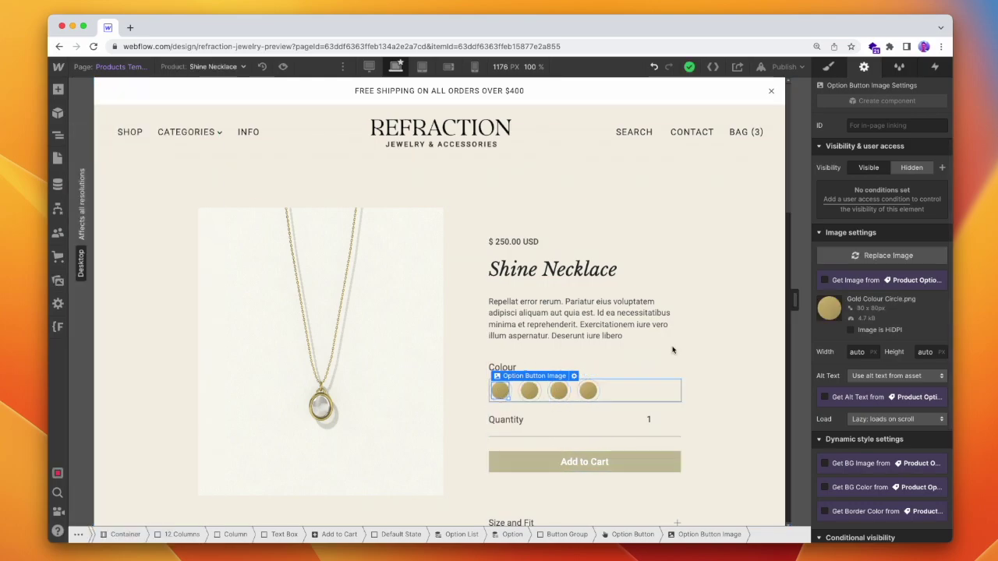
scroll(878, 381, "down", 4)
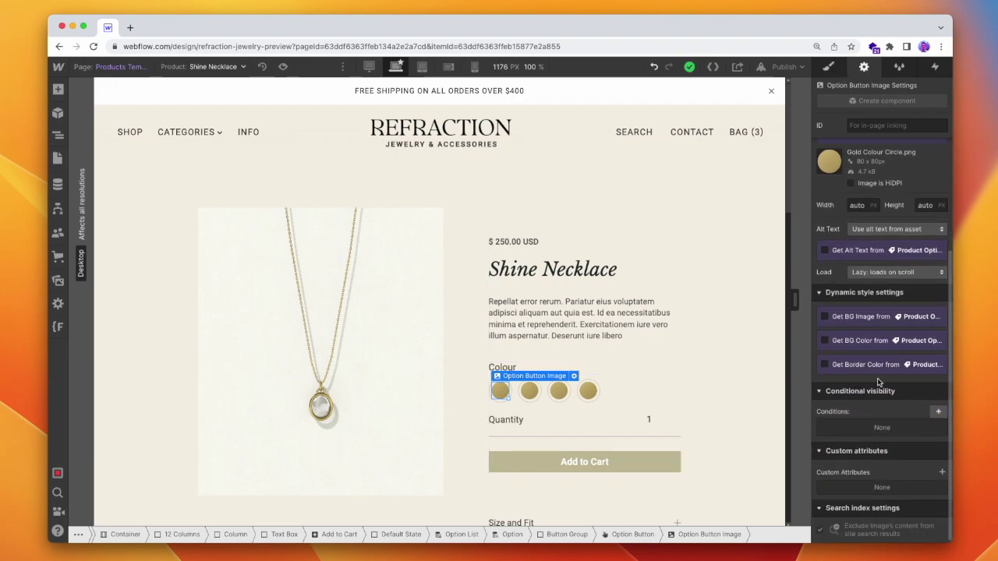
left_click(938, 411)
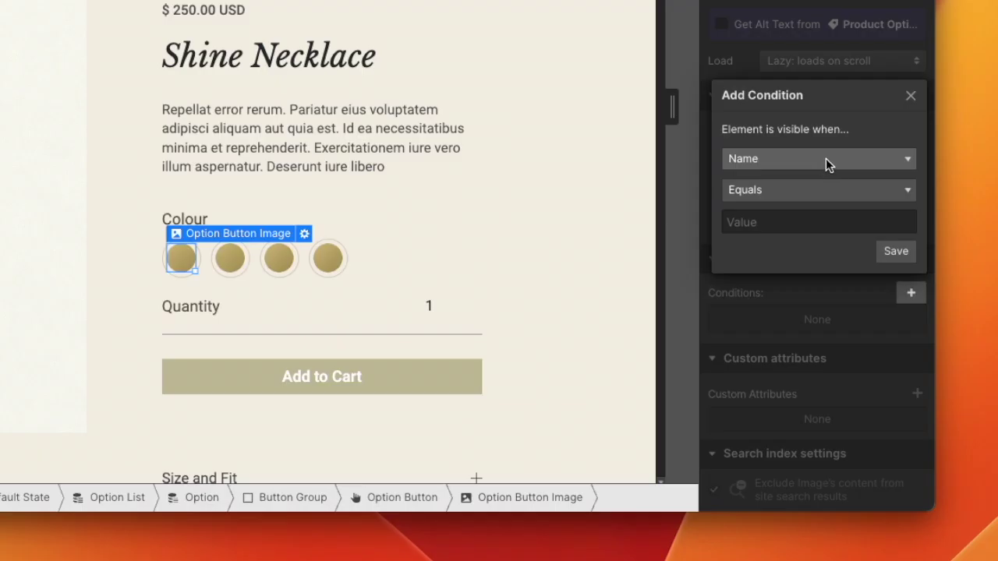
Add a conditional visibility rule Name equals Gold to the swatch image
left_click(757, 223)
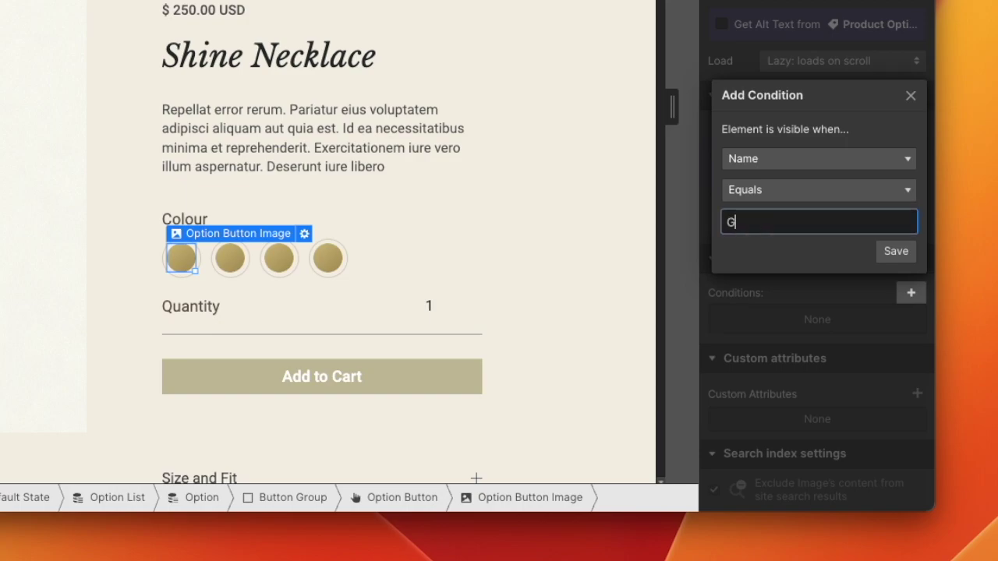
left_click(894, 251)
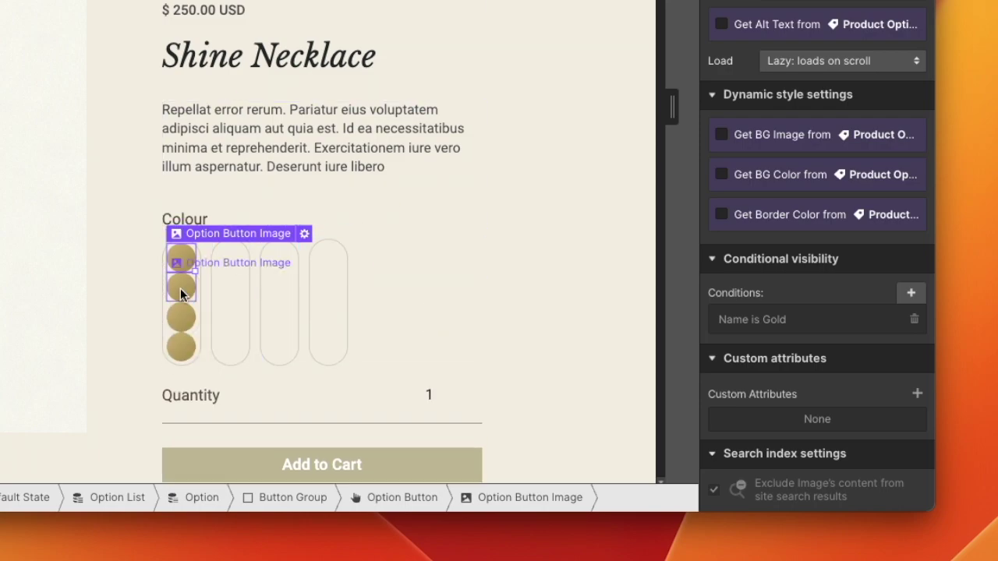
left_click(180, 288)
Give the second swatch the silver image, visible only when Name equals Silver
key("j")
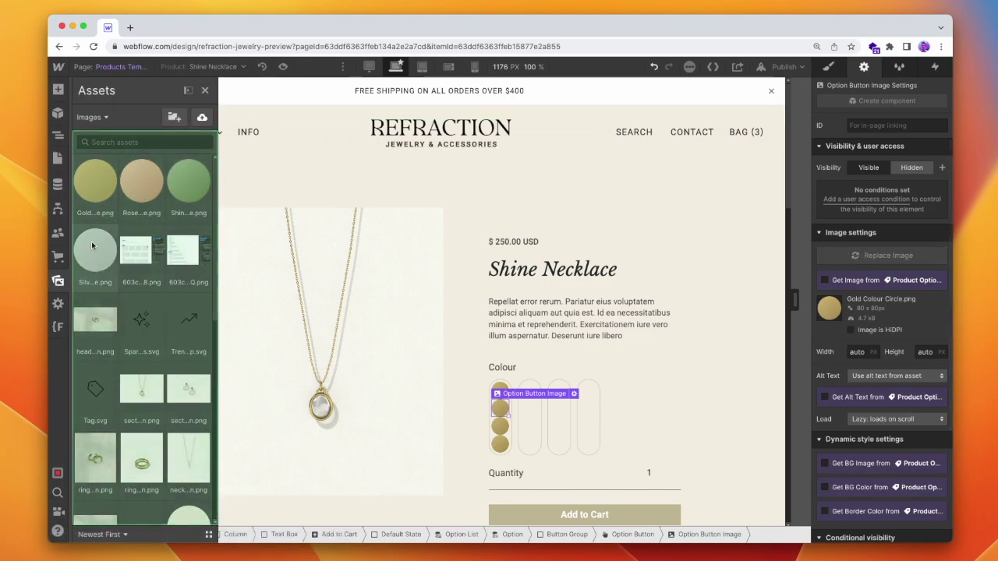
left_click(92, 245)
scroll(897, 351, "down", 4)
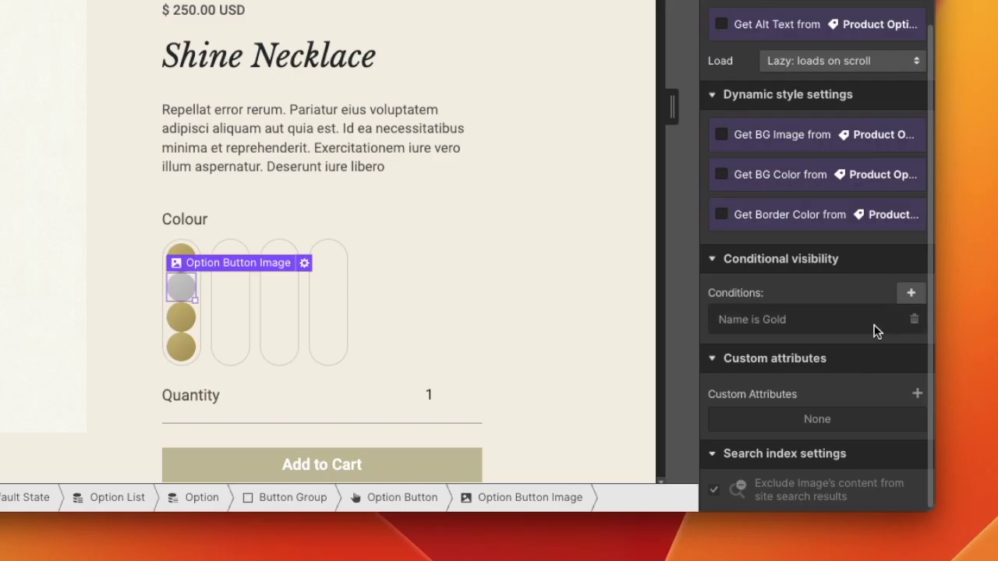
left_click(874, 332)
double_click(828, 250)
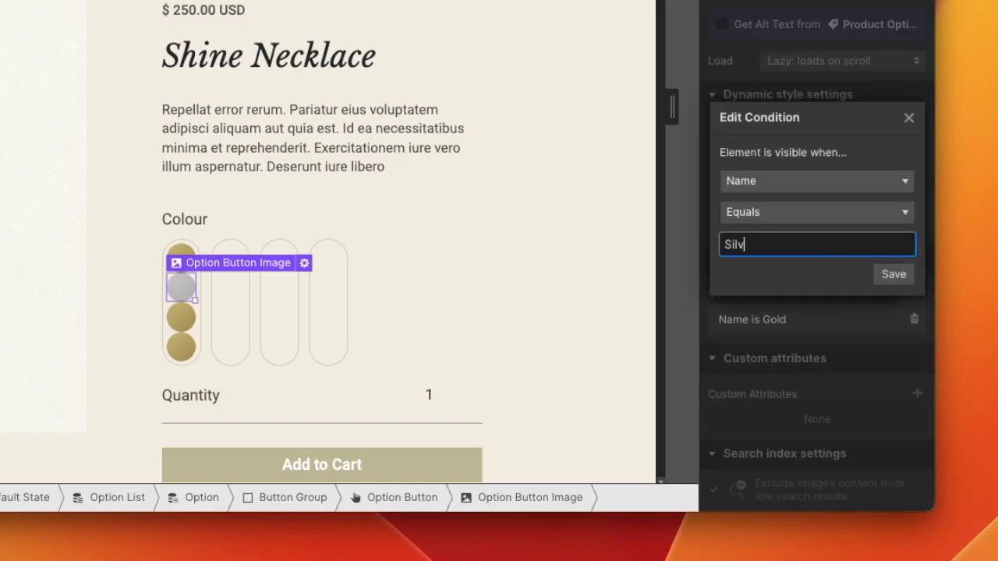
type("Silver")
left_click(882, 273)
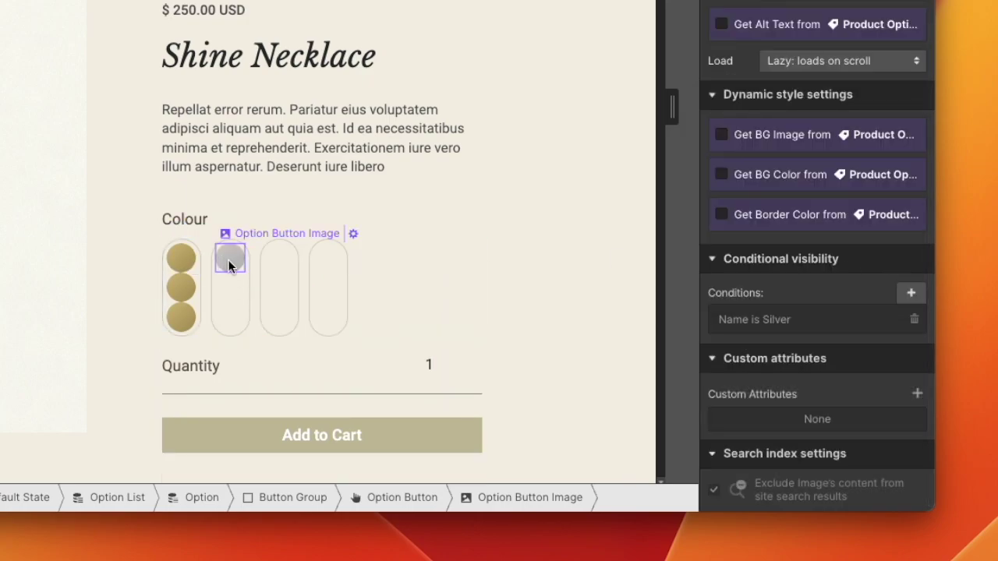
Give the middle swatch the rose gold image, visible only when Name equals Rose Gold
left_click(176, 289)
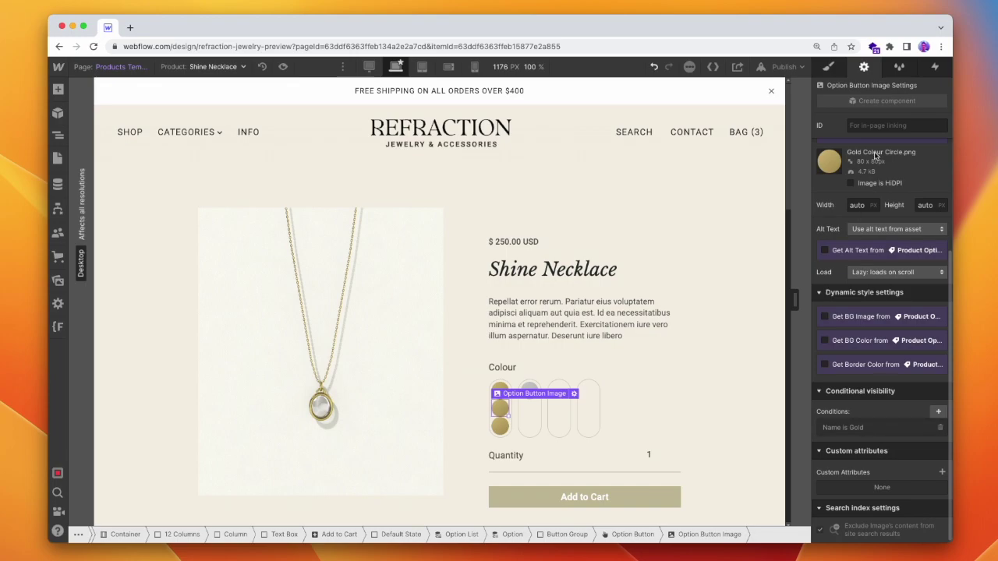
scroll(875, 156, "up", 4)
left_click(888, 255)
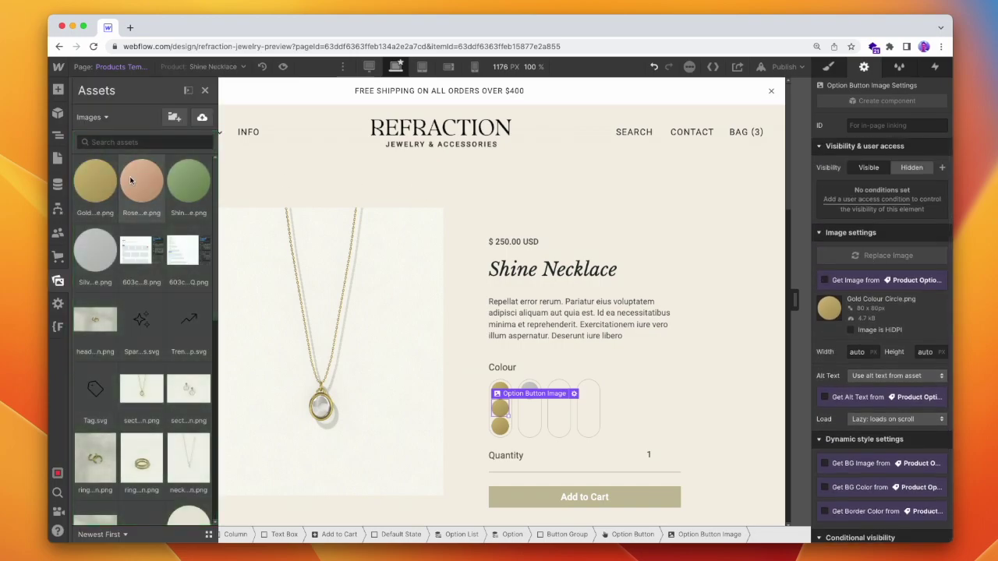
left_click(131, 181)
scroll(881, 312, "down", 5)
left_click(873, 431)
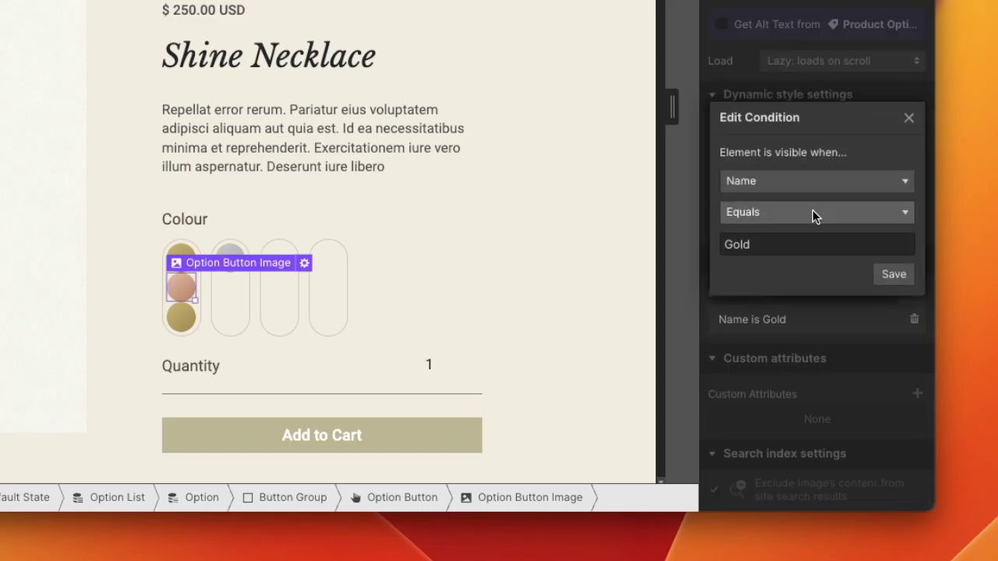
left_click(804, 247)
double_click(805, 246)
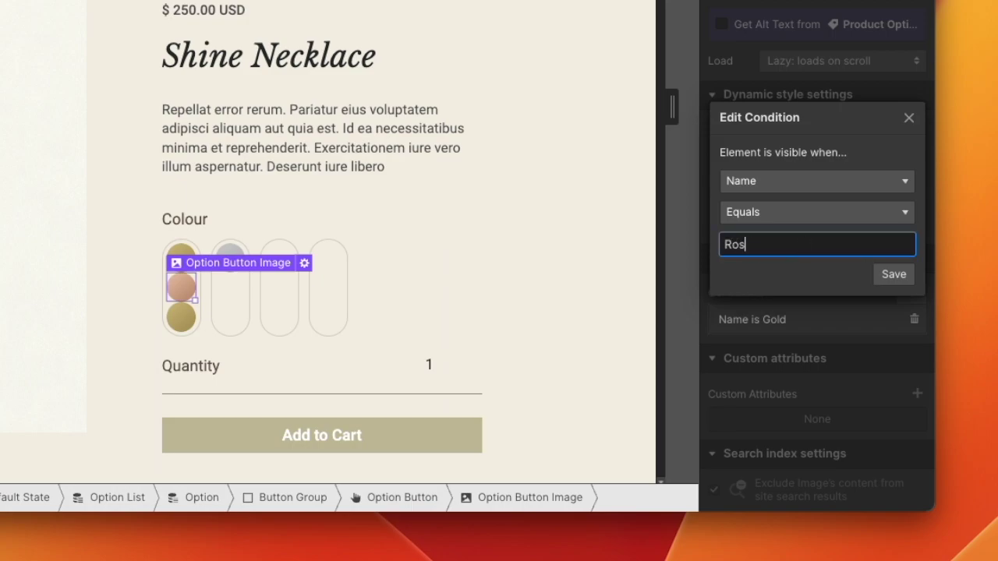
type("Rose Gold")
left_click(889, 275)
Give the last swatch Shiny Greenish Colour Circle, visible when Name equals Shiny Greenish Starlight
left_click(187, 282)
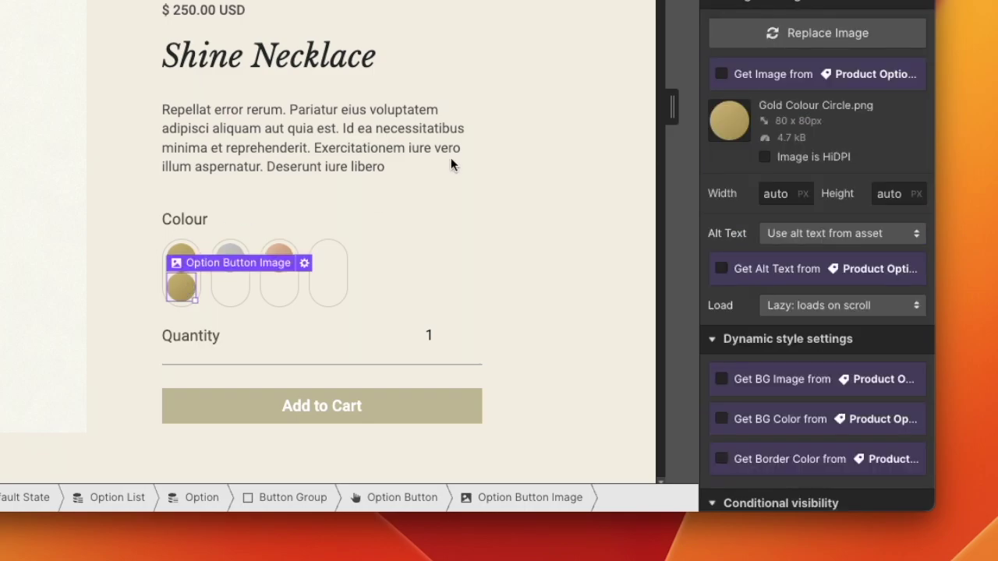
left_click(772, 35)
left_click(100, 178)
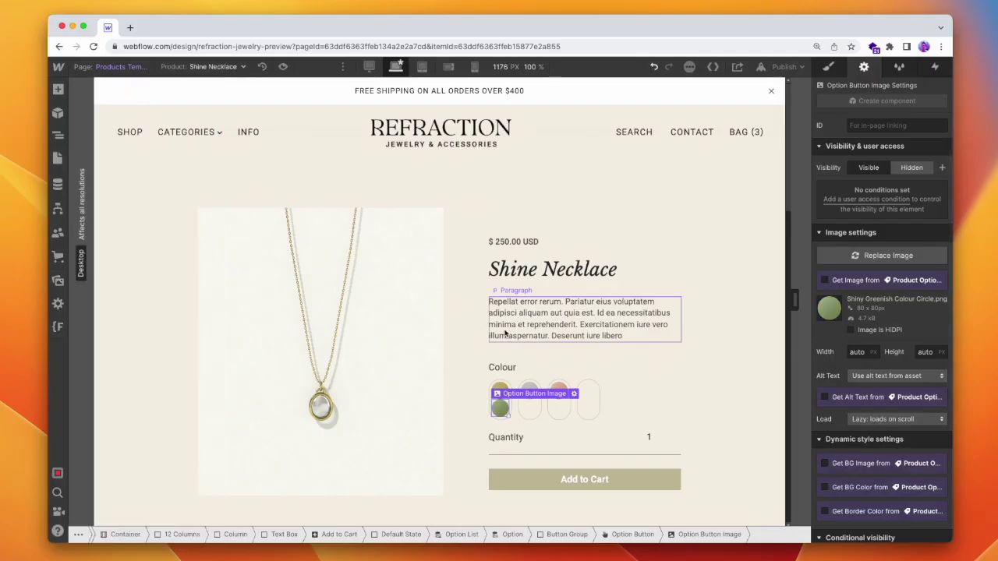
scroll(855, 382, "down", 3)
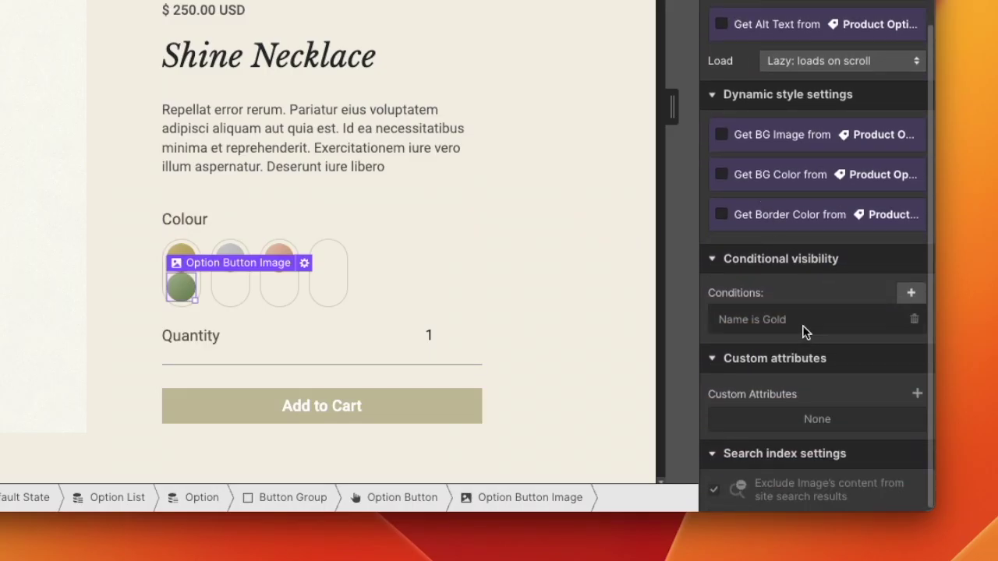
left_click(803, 326)
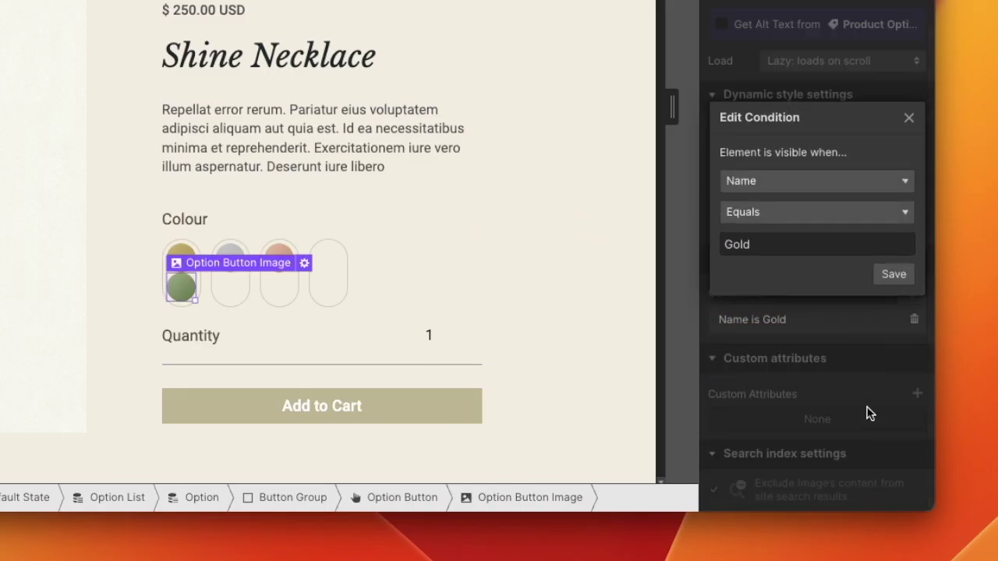
triple_click(845, 250)
type("Shiny Greenish Starlight")
left_click(889, 273)
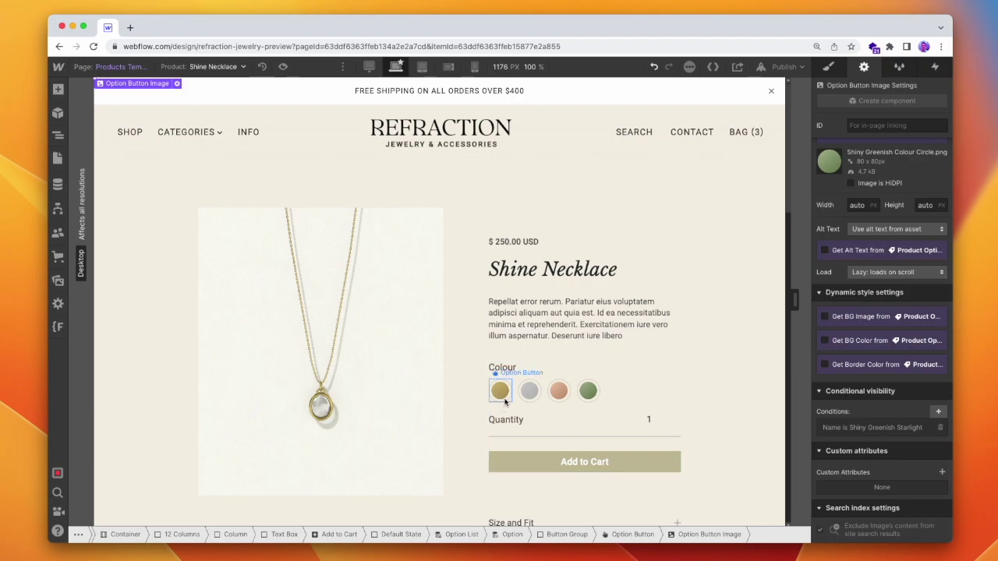
left_click(500, 390)
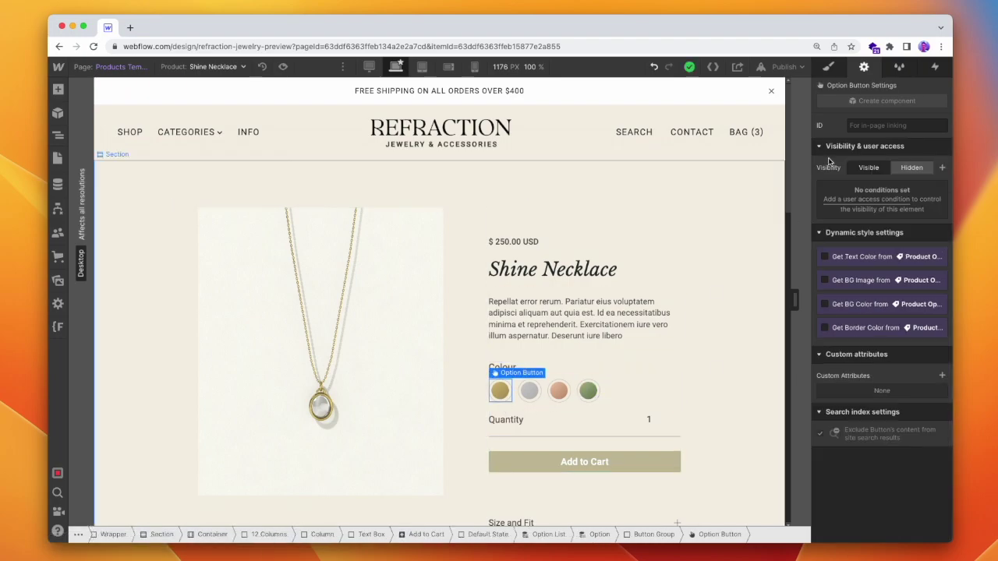
Give the Option Button's Selected state a transparent background with a black border
left_click(837, 70)
left_click(938, 140)
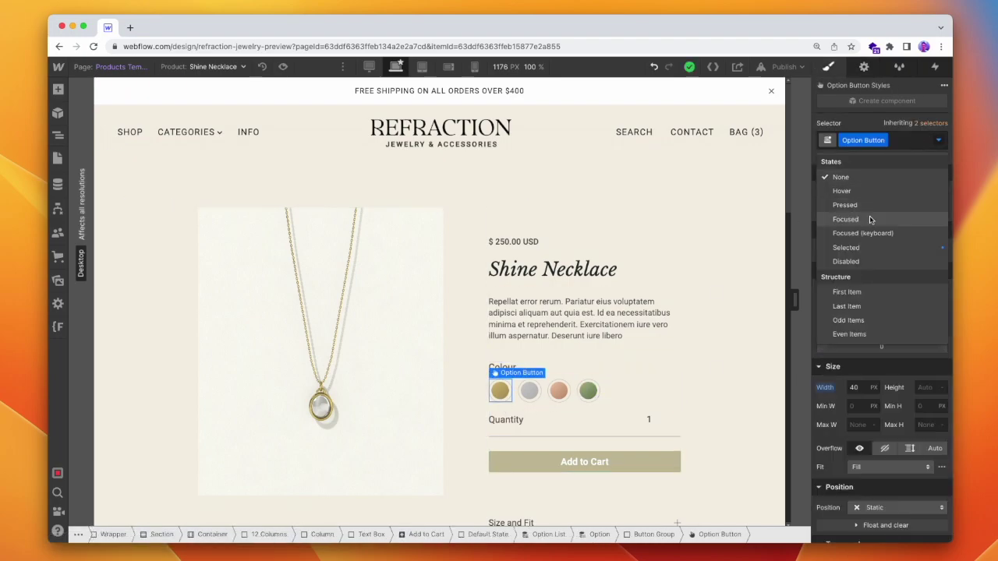
left_click(864, 247)
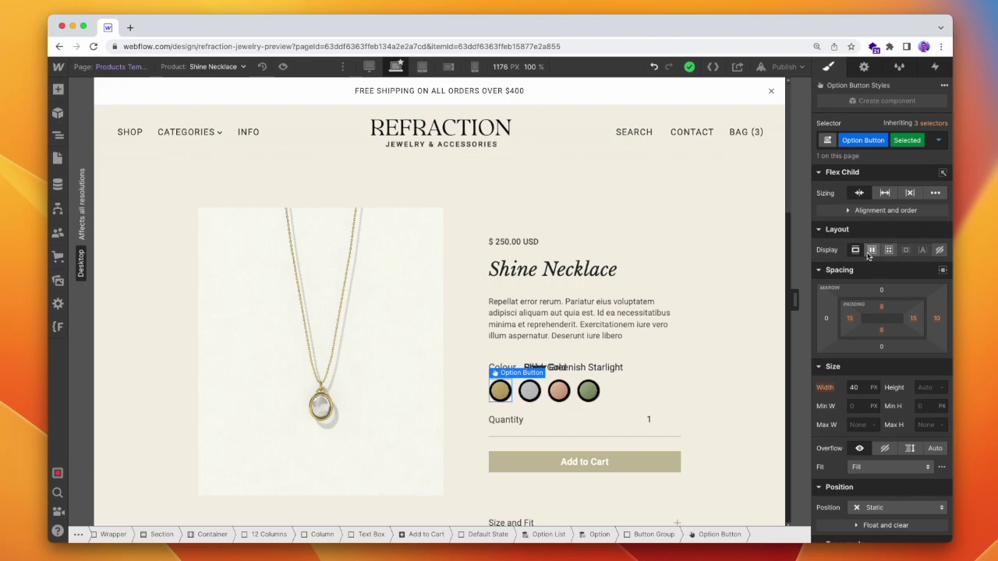
scroll(851, 323, "down", 10)
scroll(851, 324, "down", 1)
scroll(888, 252, "down", 1)
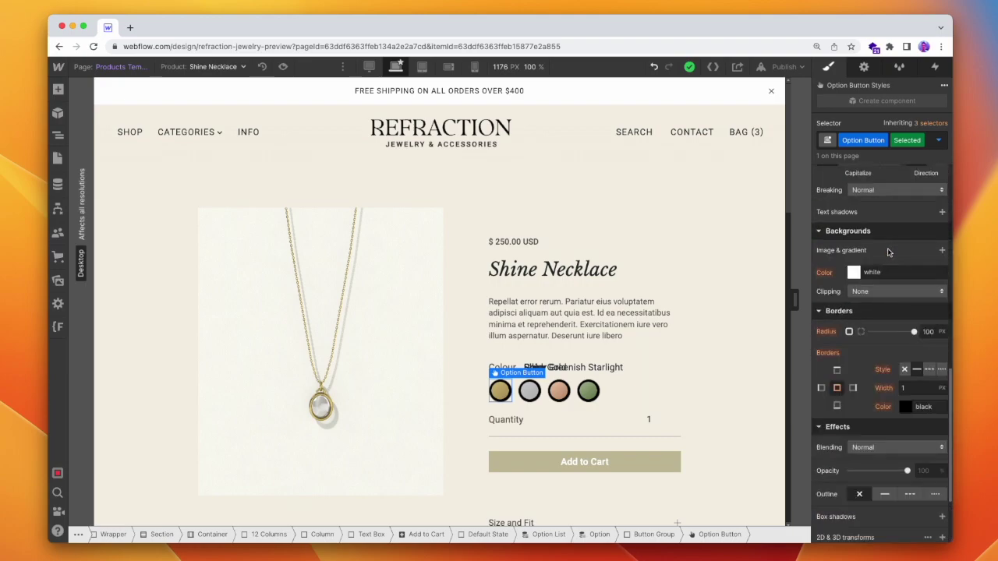
left_click(853, 272)
left_click(823, 455)
left_click(887, 258)
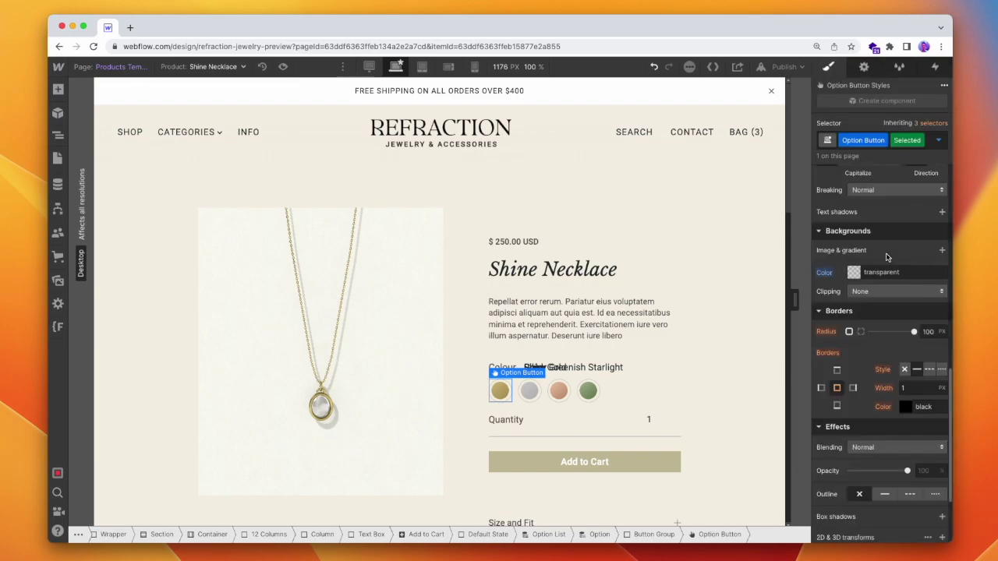
left_click(905, 406)
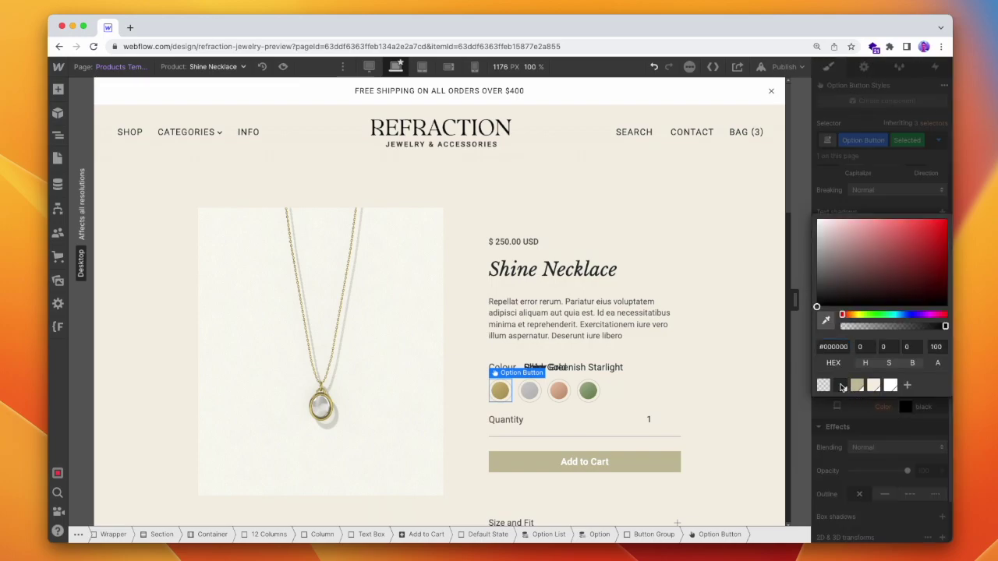
left_click(591, 329)
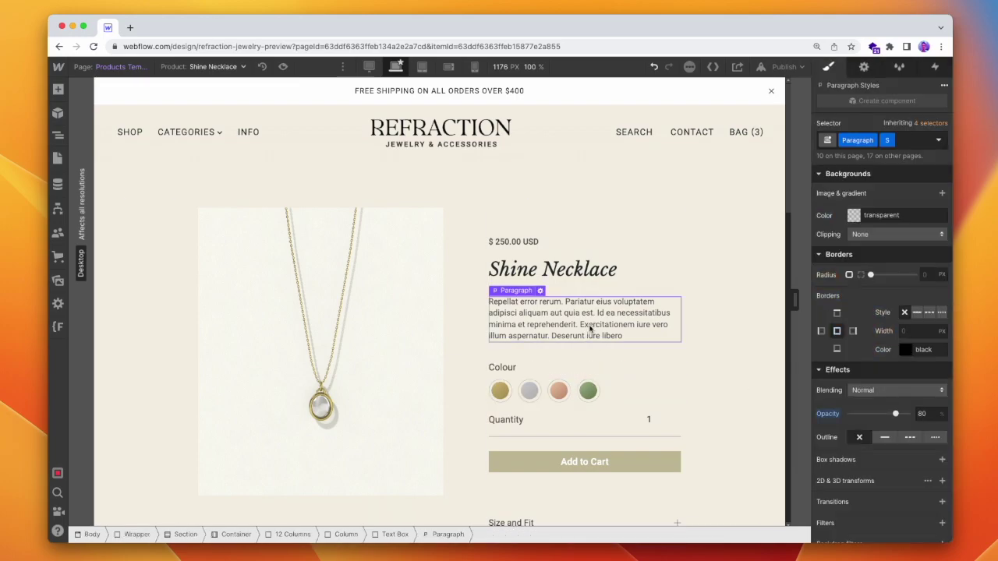
Preview the page and select the Gold, Silver, Rose Gold and Shiny Greenish Starlight swatches in turn
key("super+shift+p")
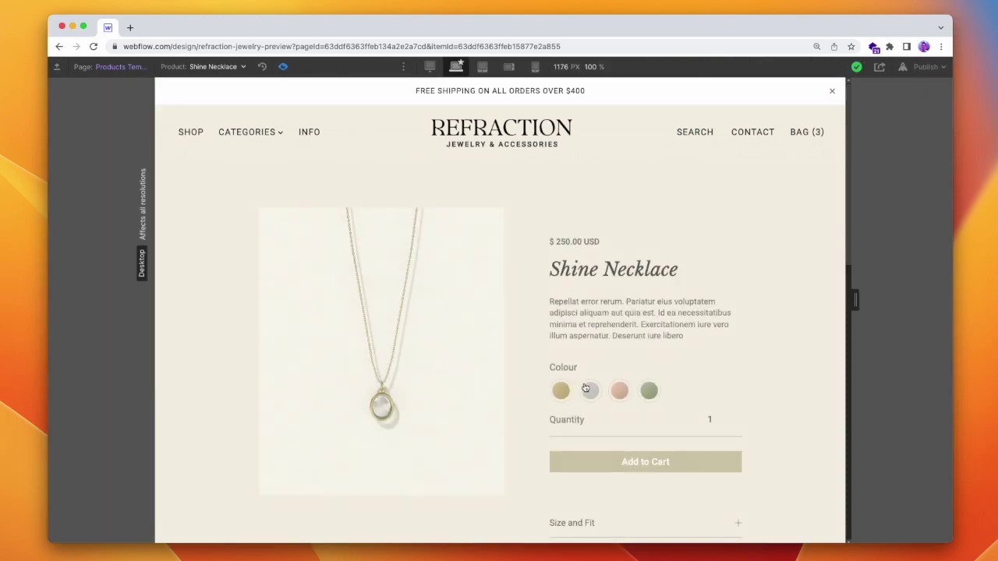
left_click(565, 393)
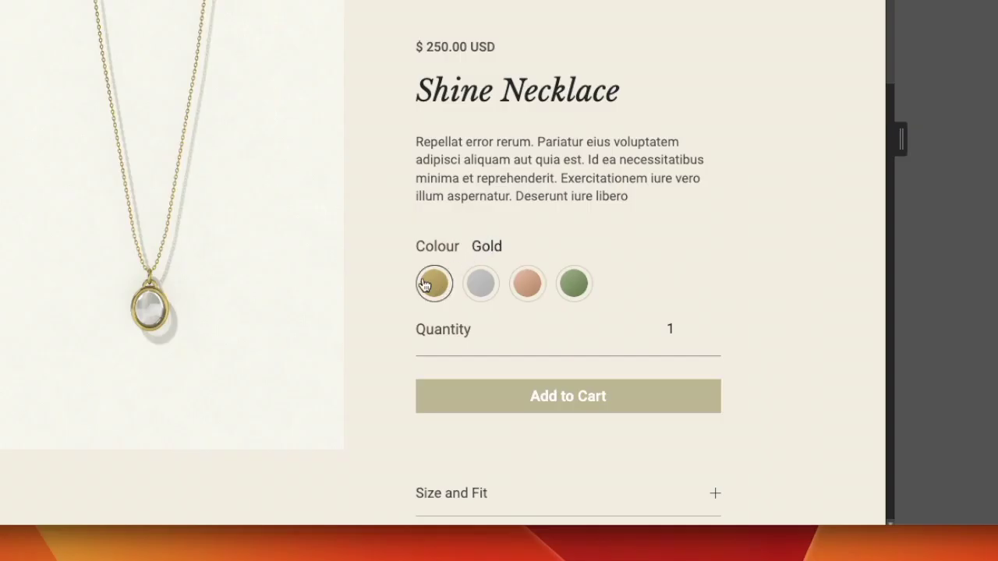
left_click(481, 284)
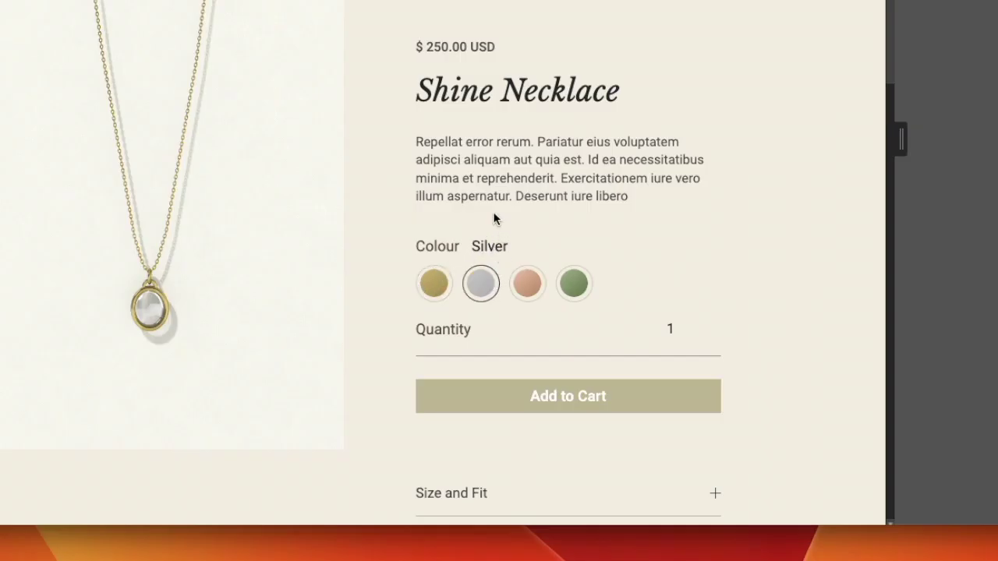
left_click(527, 285)
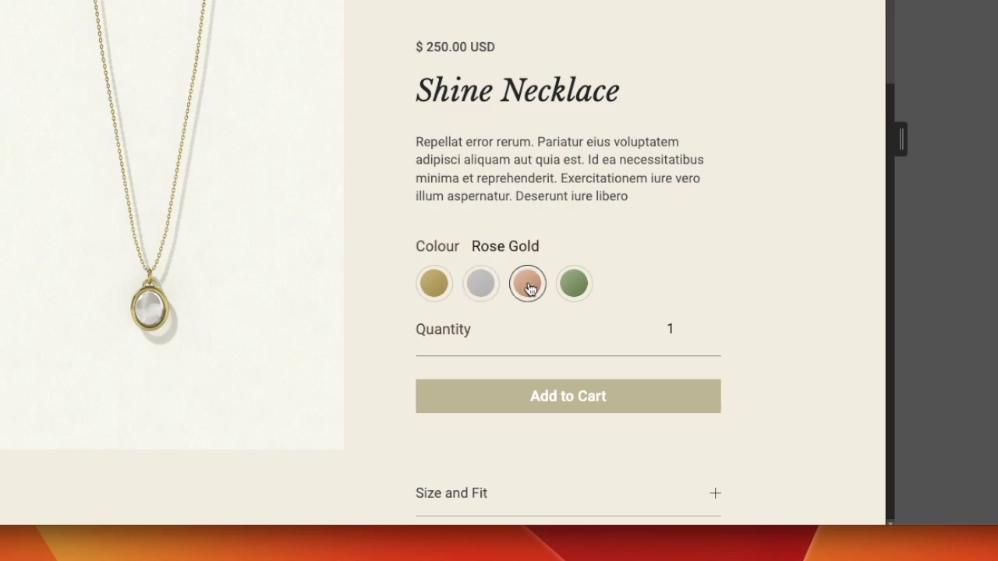
left_click(573, 286)
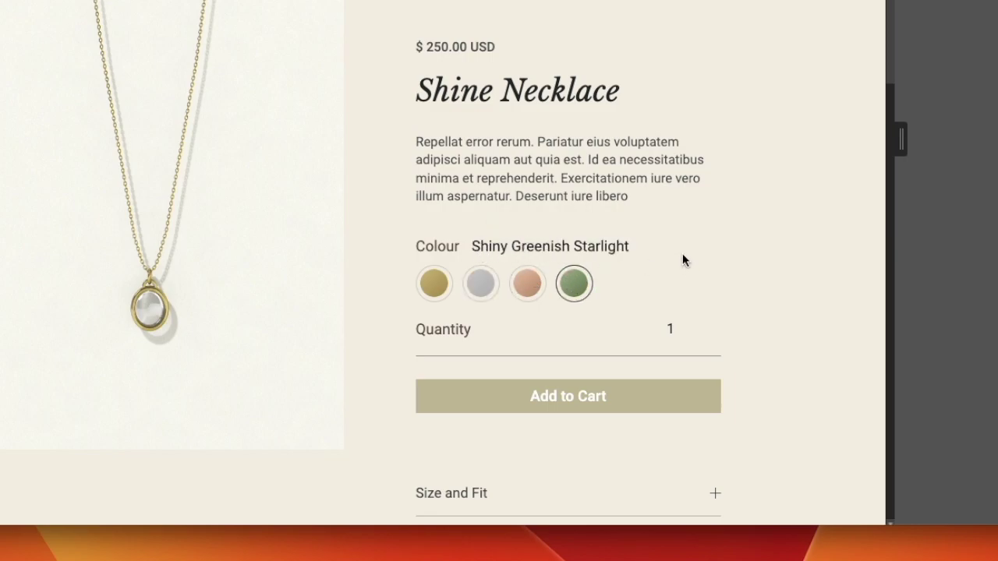